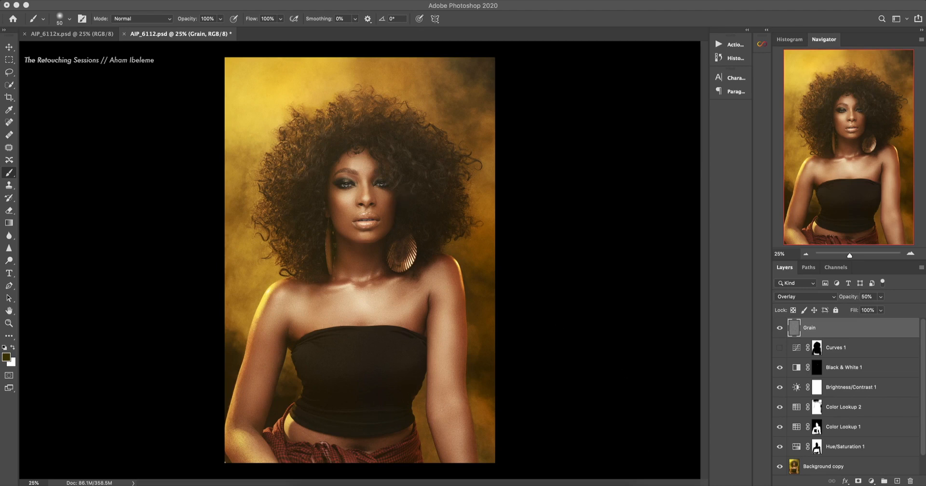
Review the lighting diagram, close it, and compare the AIP_6112x and AIP_6112 versions of the portrait.
{"action": "left_click_drag", "start_coordinate": [658, 268], "coordinate": [582, 163]}
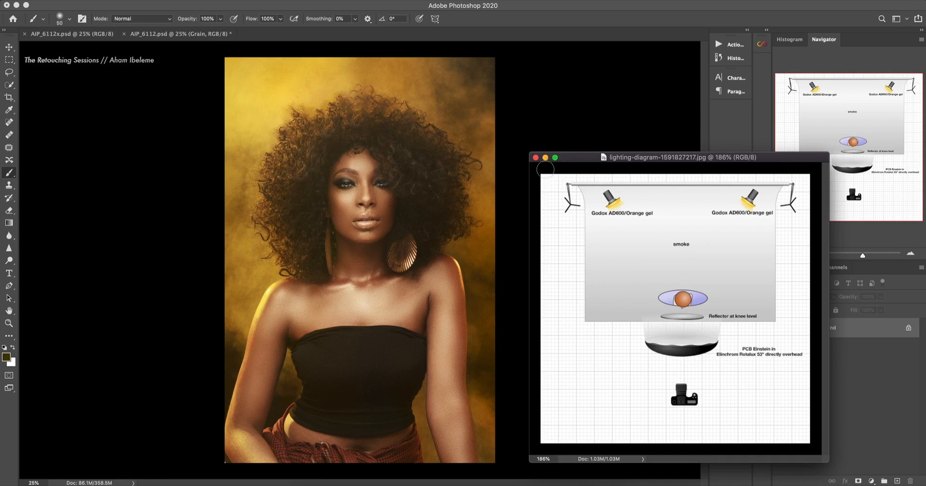
{"action": "left_click", "coordinate": [545, 158]}
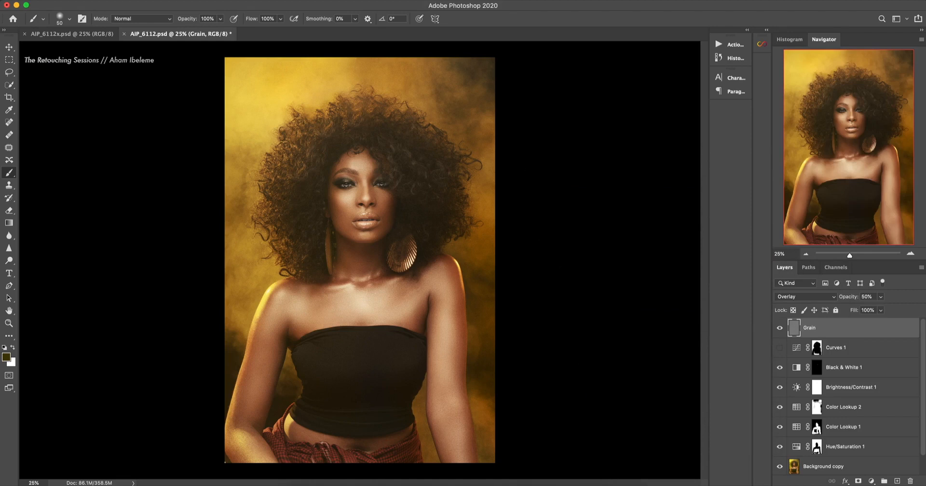
{"action": "left_click", "coordinate": [84, 35]}
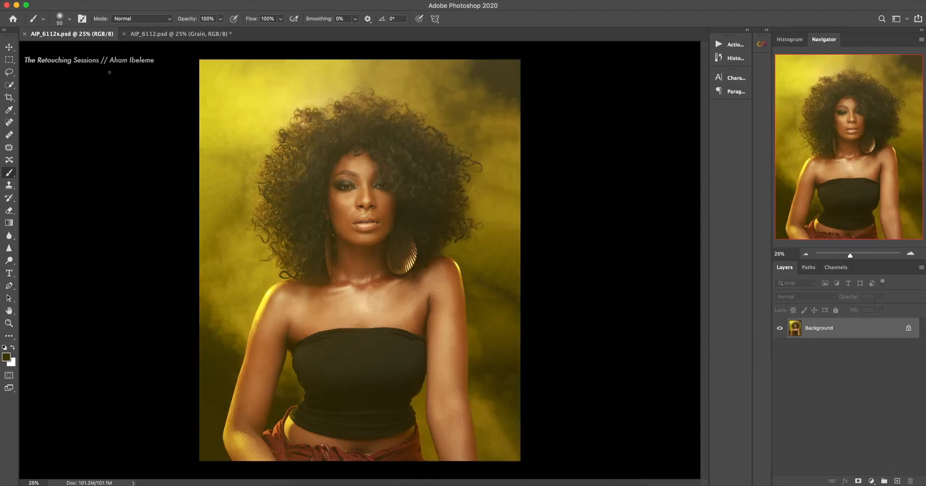
{"action": "left_click", "coordinate": [175, 35]}
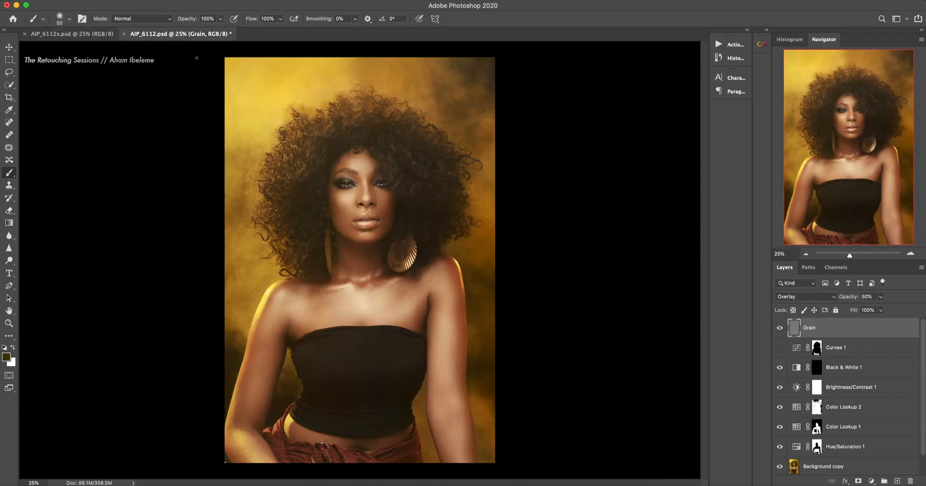
{"action": "left_click", "coordinate": [80, 36]}
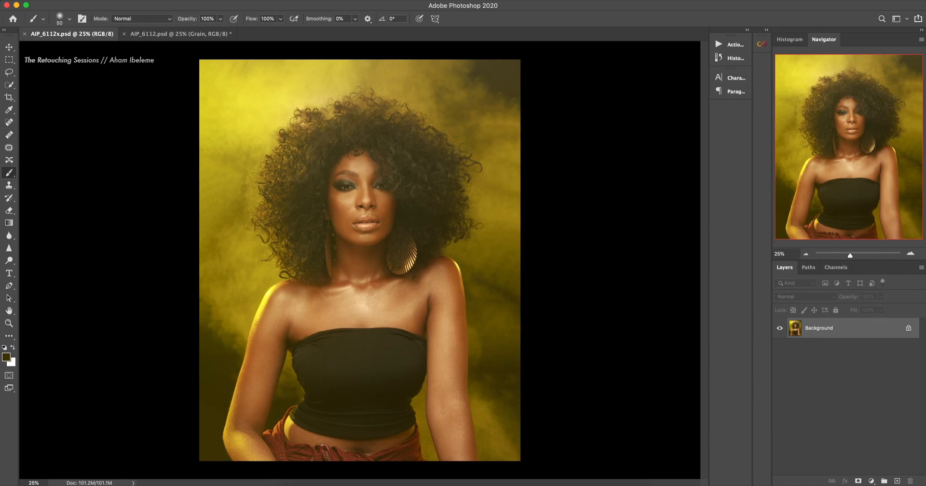
Remove blemishes on the cheeks and chin with the Spot Healing Brush at size 25.
{"action": "left_click", "coordinate": [14, 124]}
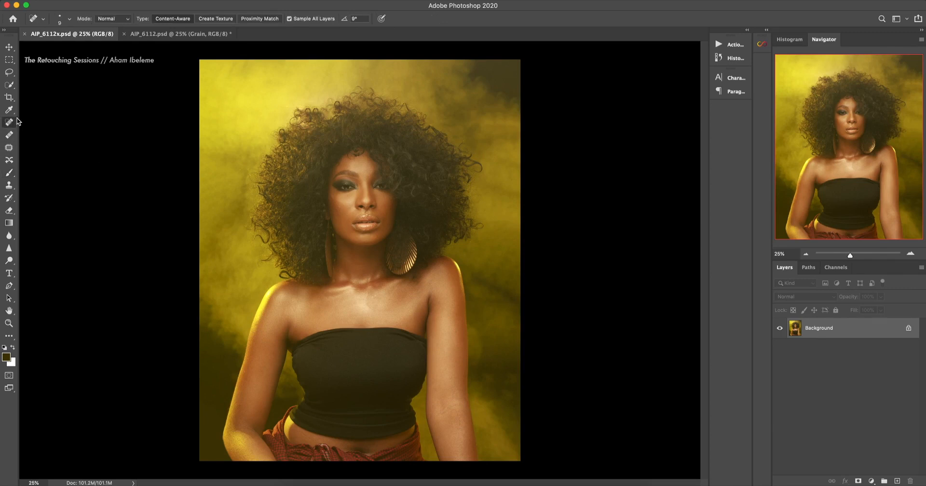
{"action": "scroll", "coordinate": [317, 159], "scroll_direction": "up", "scroll_amount": 5}
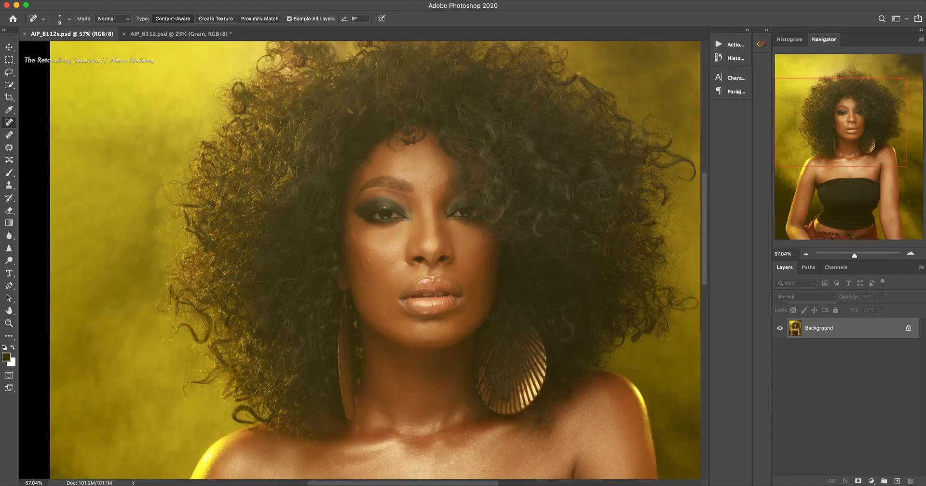
{"action": "left_click", "coordinate": [353, 236]}
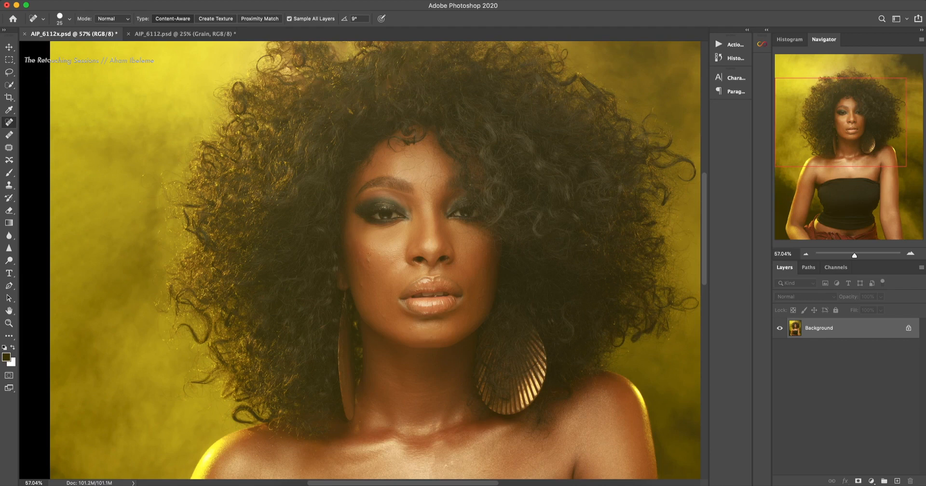
{"action": "left_click", "coordinate": [369, 260]}
{"action": "left_click", "coordinate": [364, 262]}
{"action": "mouse_move", "coordinate": [383, 312]}
{"action": "left_mouse_down"}
{"action": "mouse_move", "coordinate": [379, 305]}
{"action": "mouse_move", "coordinate": [383, 315]}
{"action": "left_mouse_up"}
{"action": "left_click", "coordinate": [410, 328]}
{"action": "left_click_drag", "start_coordinate": [469, 250], "coordinate": [465, 258]}
Reduce the healing brush to size 15 and clean up small spots on the forehead and lower cheek.
{"action": "right_click", "coordinate": [400, 173]}
{"action": "left_click_drag", "start_coordinate": [427, 193], "coordinate": [414, 155]}
{"action": "key", "text": "Return"}
{"action": "left_click_drag", "start_coordinate": [419, 162], "coordinate": [419, 163]}
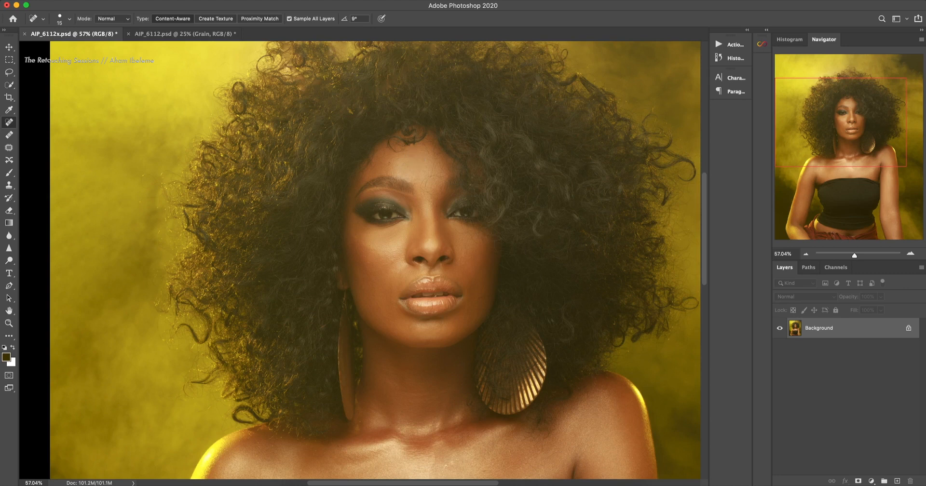
{"action": "left_click", "coordinate": [368, 171]}
{"action": "left_click_drag", "start_coordinate": [477, 304], "coordinate": [479, 304]}
Heal the skin marks on the upper chest near the shoulder.
{"action": "left_click_drag", "start_coordinate": [702, 210], "coordinate": [705, 270]}
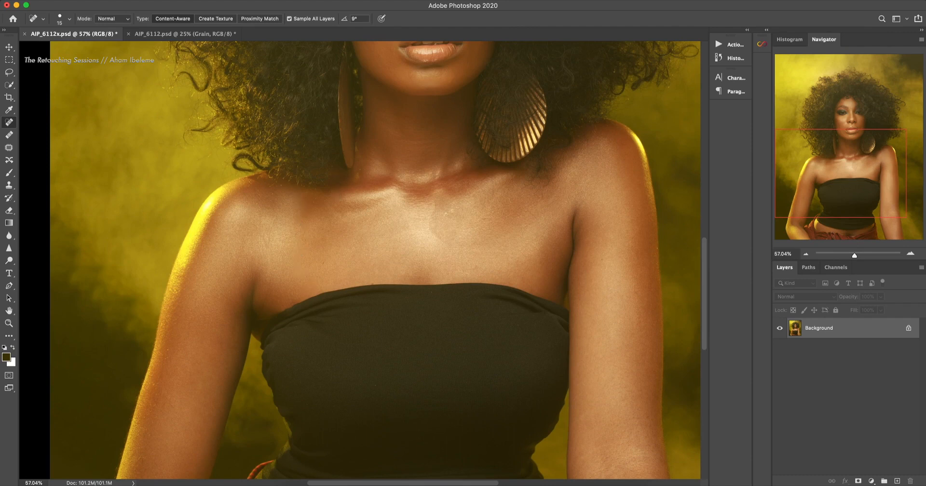
{"action": "left_click_drag", "start_coordinate": [279, 222], "coordinate": [268, 244]}
{"action": "left_click_drag", "start_coordinate": [704, 258], "coordinate": [702, 210]}
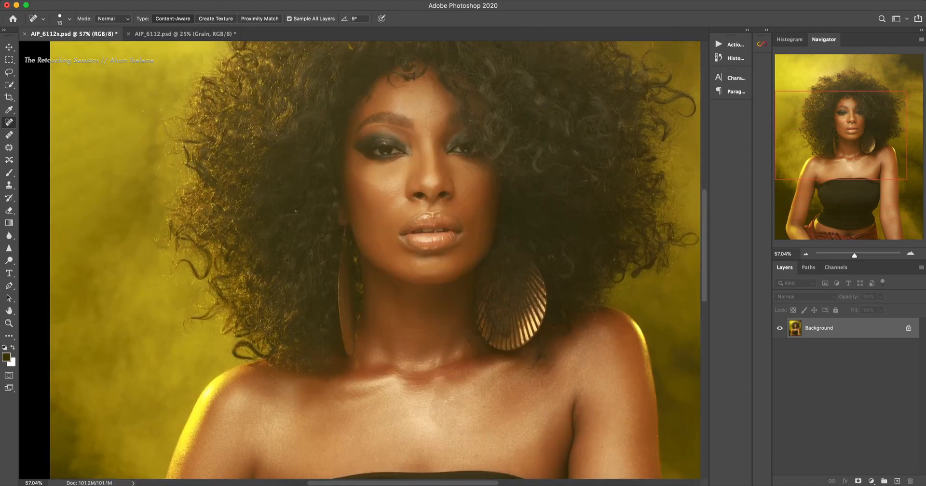
Even out the skin around the upper lip and the corner of the mouth with the Patch tool.
{"action": "left_click", "coordinate": [9, 147]}
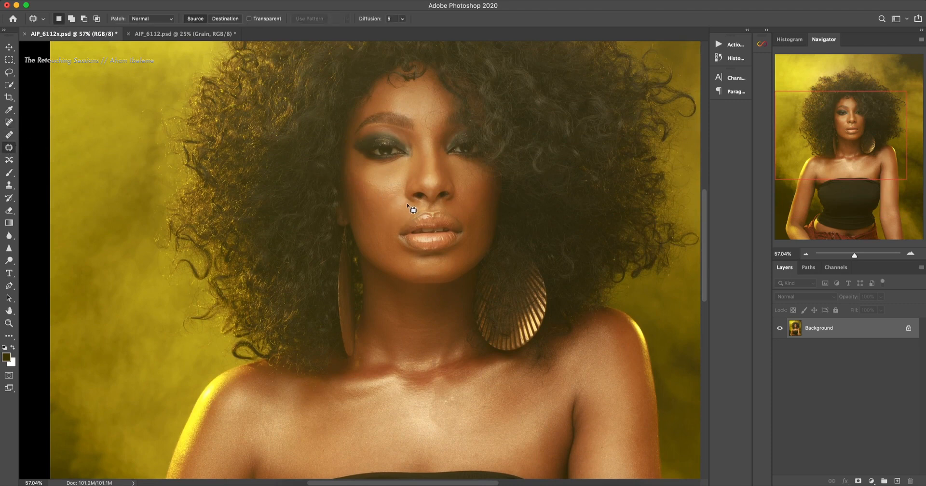
{"action": "mouse_move", "coordinate": [410, 201]}
{"action": "left_mouse_down"}
{"action": "mouse_move", "coordinate": [404, 189]}
{"action": "mouse_move", "coordinate": [390, 212]}
{"action": "mouse_move", "coordinate": [407, 215]}
{"action": "mouse_move", "coordinate": [410, 202]}
{"action": "mouse_move", "coordinate": [397, 194]}
{"action": "mouse_move", "coordinate": [406, 198]}
{"action": "mouse_move", "coordinate": [397, 234]}
{"action": "mouse_move", "coordinate": [396, 219]}
{"action": "left_mouse_up"}
{"action": "key", "text": "cmd+d"}
{"action": "key", "text": "cmd+d"}
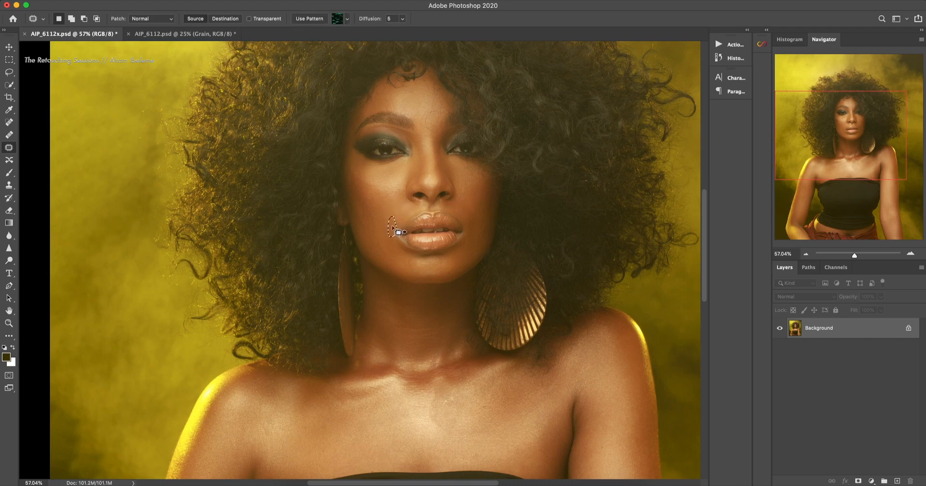
{"action": "key", "text": "cmd+d"}
{"action": "mouse_move", "coordinate": [410, 201]}
{"action": "left_mouse_down"}
{"action": "mouse_move", "coordinate": [398, 202]}
{"action": "mouse_move", "coordinate": [397, 221]}
{"action": "mouse_move", "coordinate": [409, 205]}
{"action": "mouse_move", "coordinate": [425, 215]}
{"action": "left_mouse_up"}
{"action": "key", "text": "super+d"}
Patch the uneven skin on the cheek below the eye with nearby clean skin.
{"action": "mouse_move", "coordinate": [390, 173]}
{"action": "left_mouse_down"}
{"action": "mouse_move", "coordinate": [378, 179]}
{"action": "mouse_move", "coordinate": [404, 167]}
{"action": "mouse_move", "coordinate": [396, 192]}
{"action": "mouse_move", "coordinate": [399, 183]}
{"action": "mouse_move", "coordinate": [382, 182]}
{"action": "mouse_move", "coordinate": [401, 187]}
{"action": "mouse_move", "coordinate": [408, 168]}
{"action": "mouse_move", "coordinate": [404, 192]}
{"action": "mouse_move", "coordinate": [397, 189]}
{"action": "left_mouse_up"}
{"action": "key", "text": "ctrl+d"}
{"action": "key", "text": "ctrl+d"}
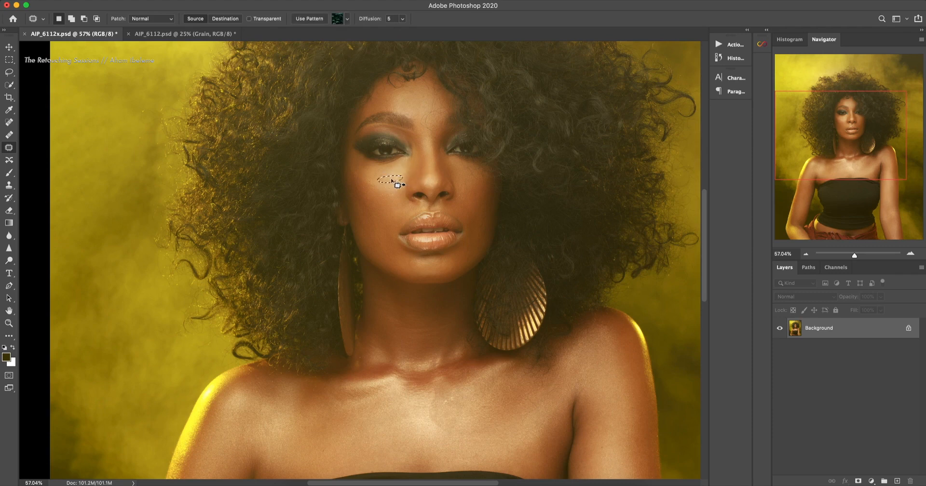
{"action": "left_click", "coordinate": [398, 192]}
{"action": "mouse_move", "coordinate": [404, 187]}
{"action": "left_mouse_down"}
{"action": "mouse_move", "coordinate": [400, 179]}
{"action": "mouse_move", "coordinate": [402, 191]}
{"action": "left_mouse_up"}
{"action": "key", "text": "ctrl+d"}
Run the saved action 33 on the portrait and select the black mask of the new top layer.
{"action": "left_click", "coordinate": [747, 31]}
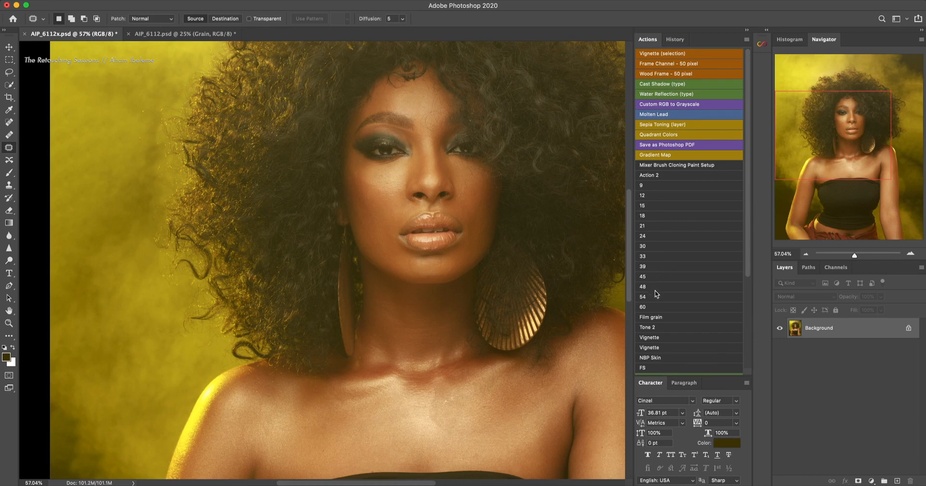
{"action": "left_click", "coordinate": [646, 258]}
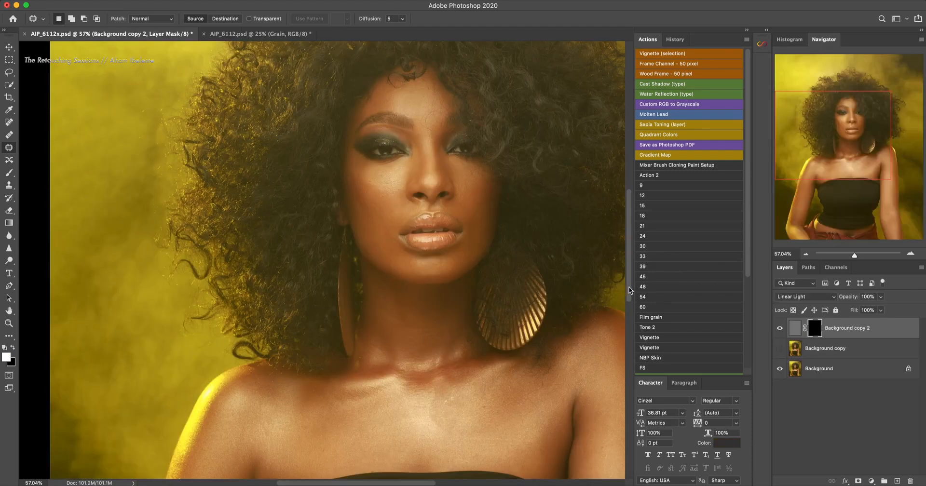
{"action": "right_click", "coordinate": [813, 369]}
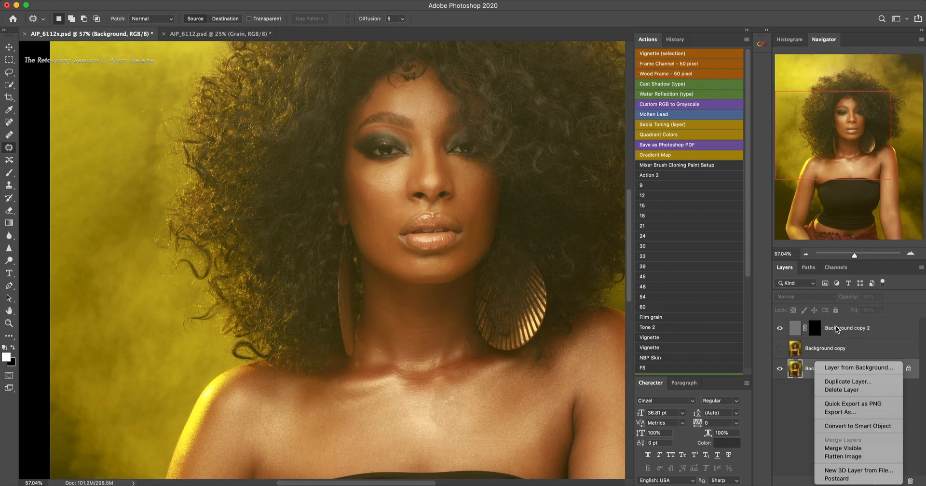
{"action": "left_click", "coordinate": [839, 330]}
{"action": "left_click", "coordinate": [815, 328]}
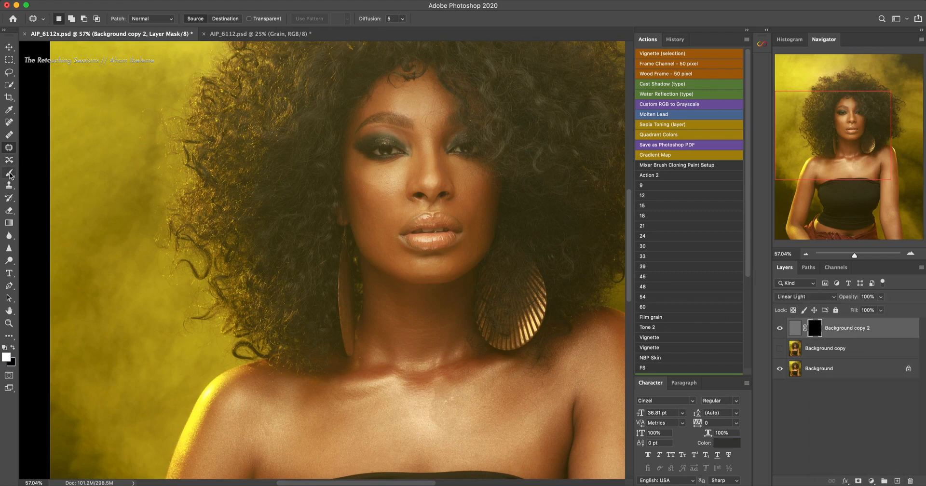
Paint white over the facial skin on the top layer's mask at brush size 90 and compare before and after.
{"action": "left_click", "coordinate": [8, 172]}
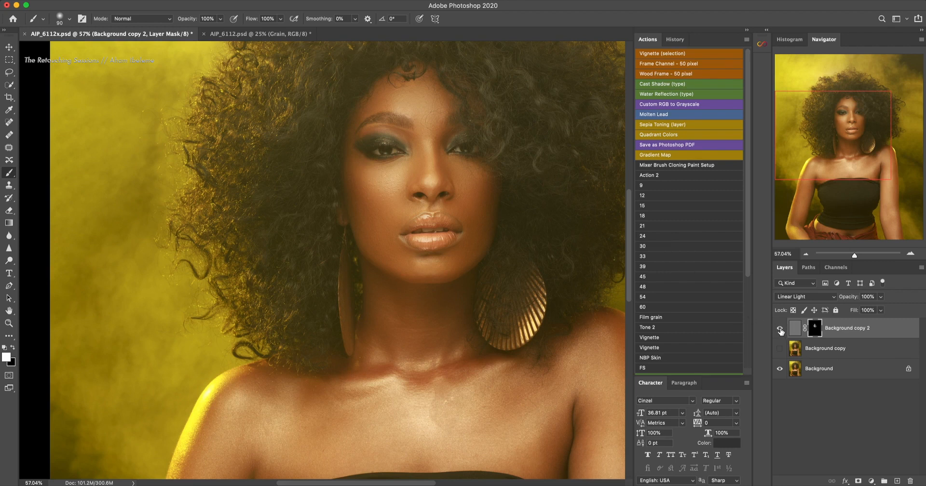
{"action": "left_click", "coordinate": [780, 328]}
{"action": "left_click", "coordinate": [780, 328]}
{"action": "left_click", "coordinate": [779, 328]}
{"action": "left_click", "coordinate": [780, 329]}
Enlarge the brush to 175 and paint the neck, chest, shoulders and arms white on the same mask.
{"action": "key", "text": "bracketright"}
{"action": "key", "text": "bracketright"}
{"action": "key", "text": "bracketright"}
{"action": "key", "text": "bracketright"}
{"action": "left_click_drag", "start_coordinate": [448, 340], "coordinate": [449, 343]}
{"action": "key", "text": "super+0"}
{"action": "scroll", "coordinate": [367, 320], "scroll_direction": "up", "scroll_amount": 5}
{"action": "scroll", "coordinate": [376, 322], "scroll_direction": "down", "scroll_amount": 7}
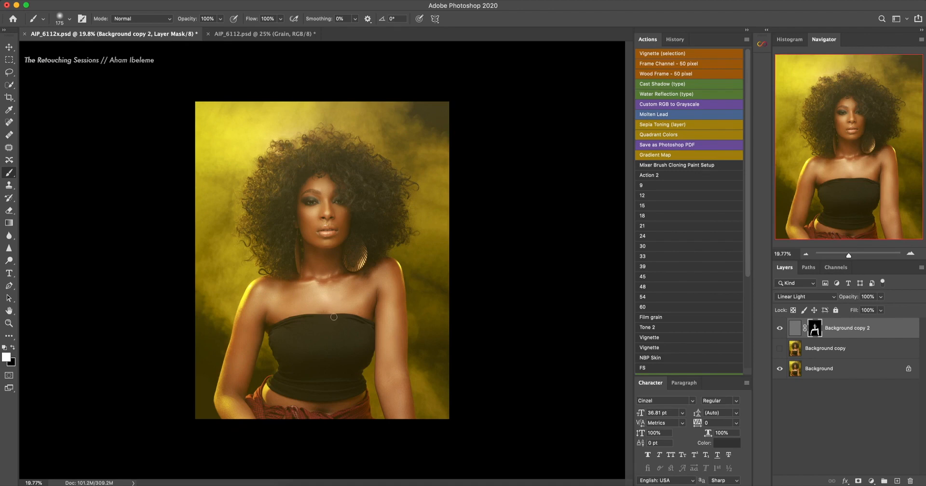
{"action": "key", "text": "x"}
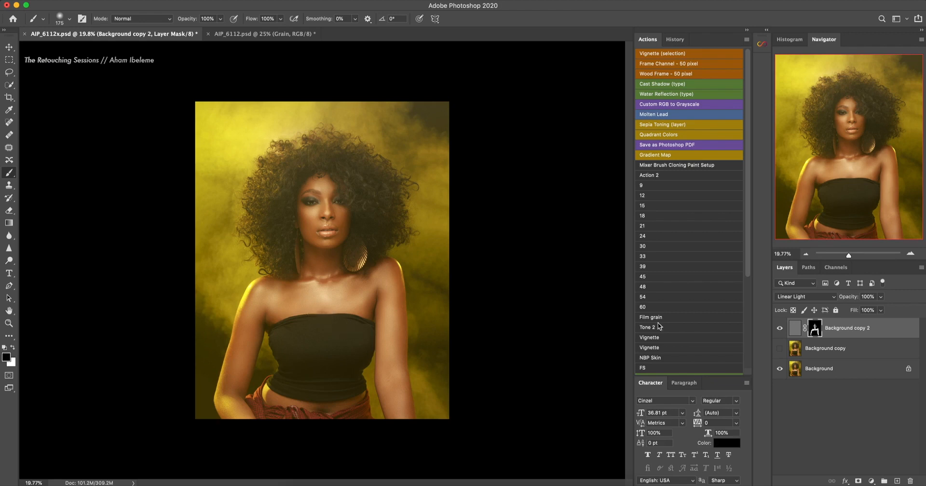
Compare the portrait with the masked layer hidden and shown, and merge all three layers into the background.
{"action": "left_click", "coordinate": [781, 329]}
{"action": "left_click", "coordinate": [793, 329]}
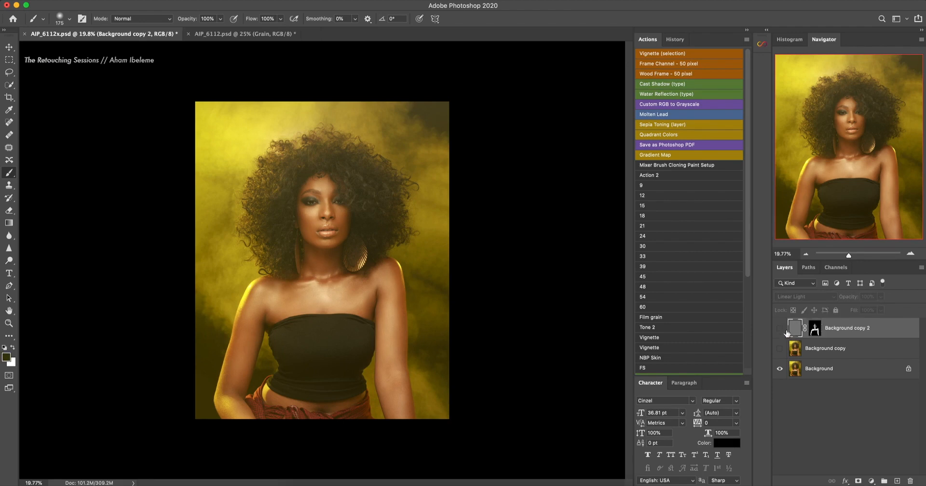
{"action": "left_click", "coordinate": [780, 330]}
{"action": "left_click", "coordinate": [782, 330]}
{"action": "left_click", "coordinate": [782, 331]}
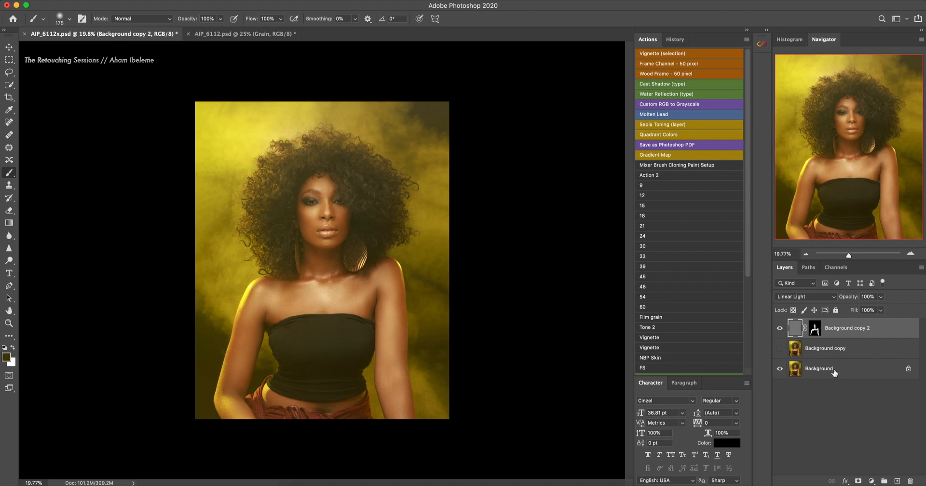
{"action": "left_click", "coordinate": [834, 370], "text": "shift"}
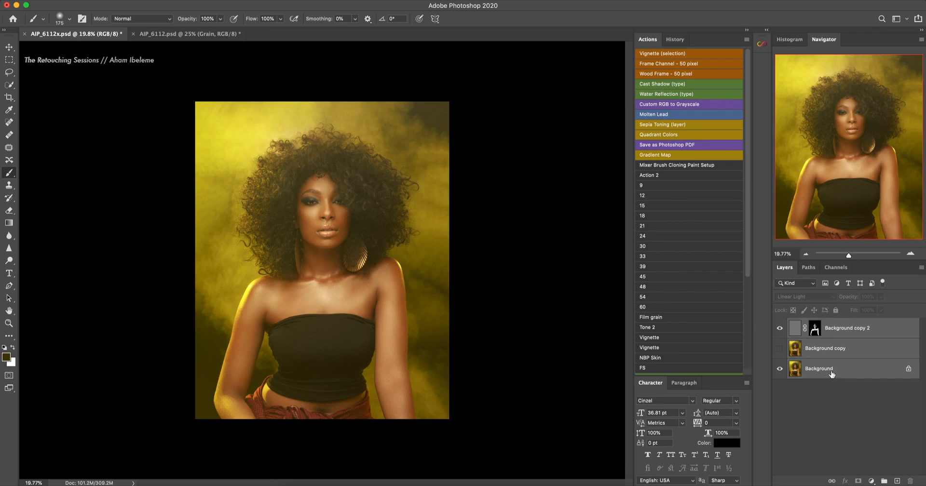
{"action": "key", "text": "super+e"}
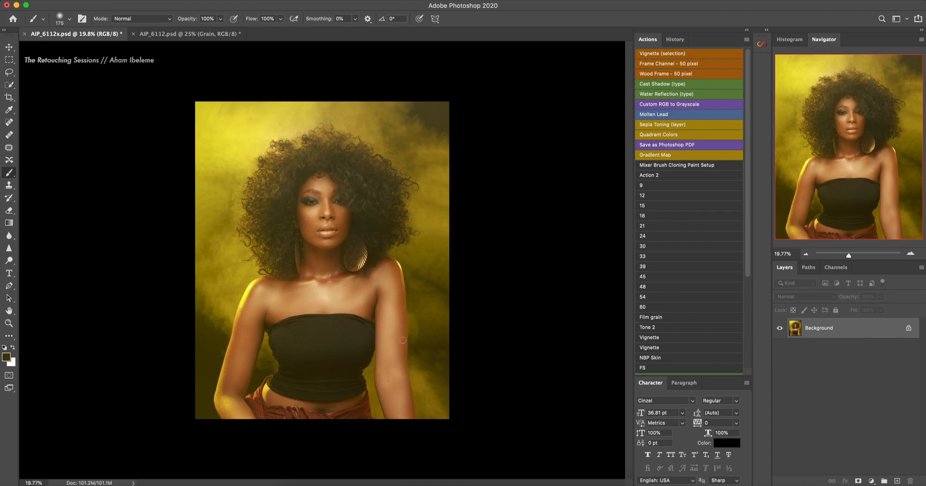
Check the finished AIP_6112 version, and add a Color Lookup adjustment layer using the AIP.3DL LUT to AIP_6112x.
{"action": "left_click", "coordinate": [184, 35]}
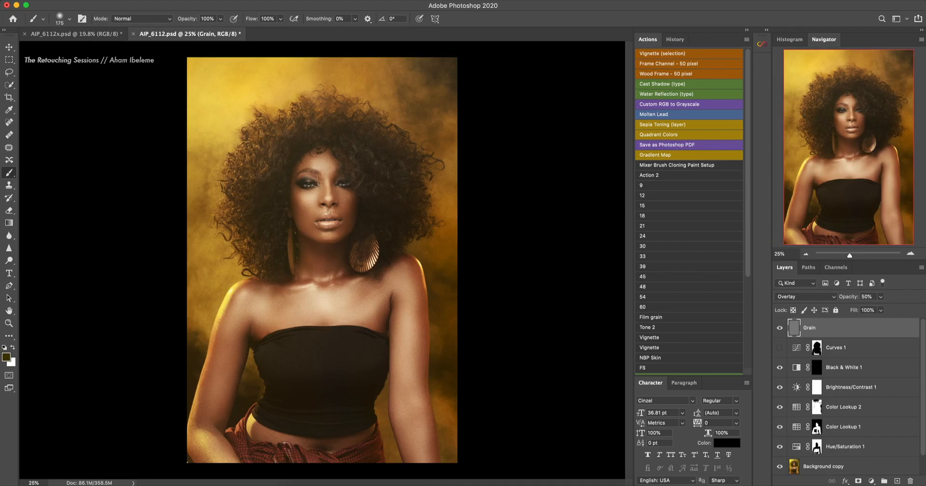
{"action": "left_click", "coordinate": [89, 35]}
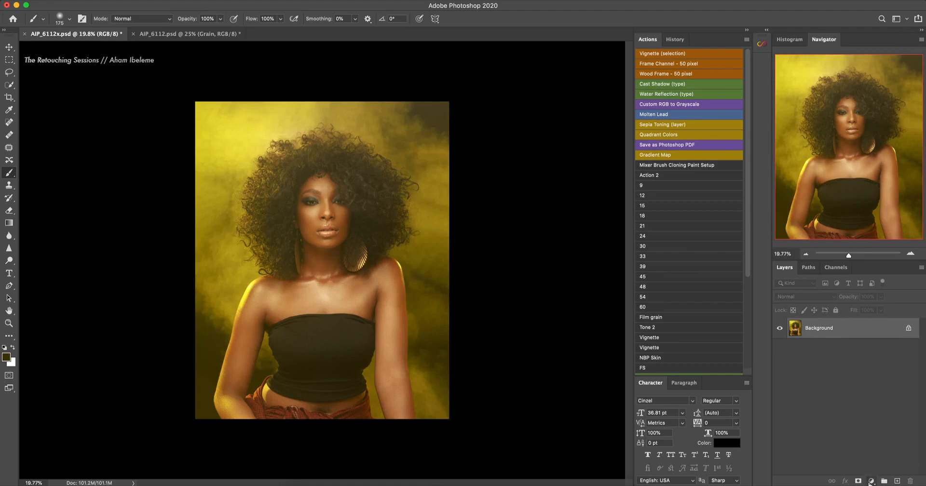
{"action": "left_click", "coordinate": [874, 482]}
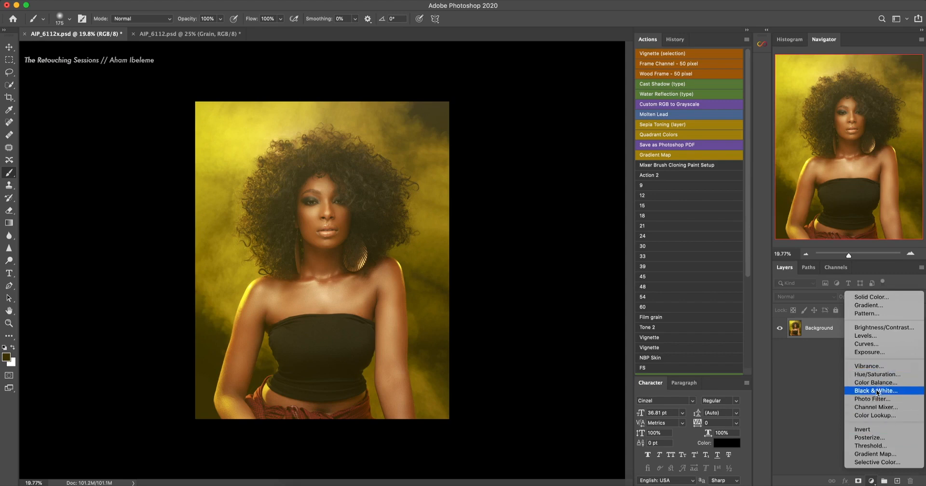
{"action": "left_click", "coordinate": [873, 415]}
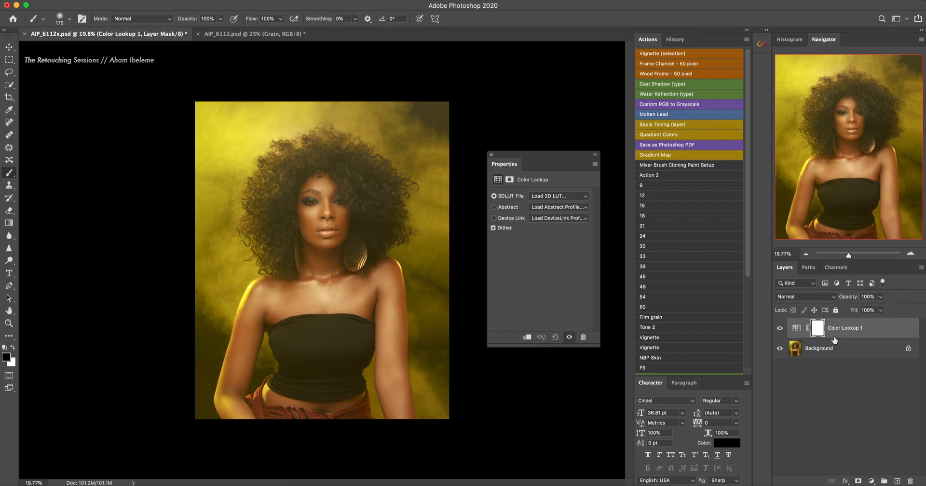
{"action": "left_click", "coordinate": [556, 195]}
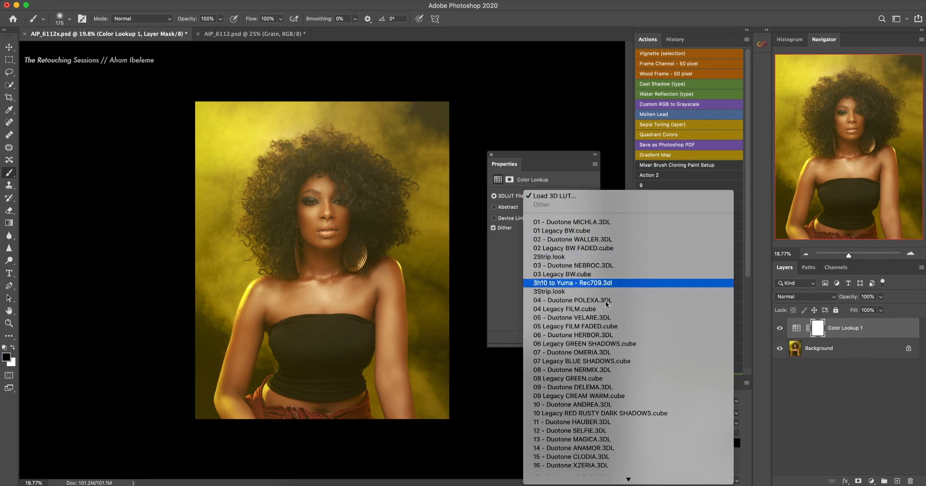
{"action": "scroll", "coordinate": [598, 477], "scroll_direction": "down", "scroll_amount": 5}
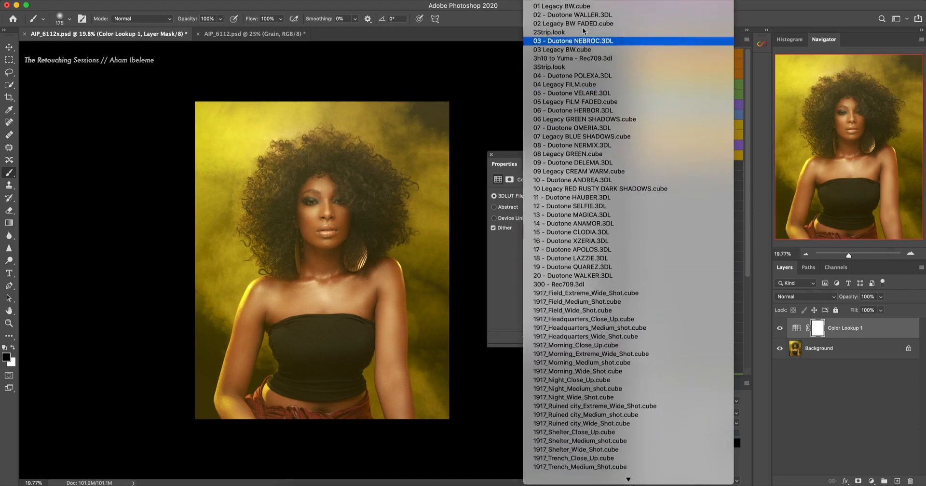
{"action": "scroll", "coordinate": [627, 475], "scroll_direction": "down", "scroll_amount": 2}
{"action": "scroll", "coordinate": [627, 475], "scroll_direction": "down", "scroll_amount": 5}
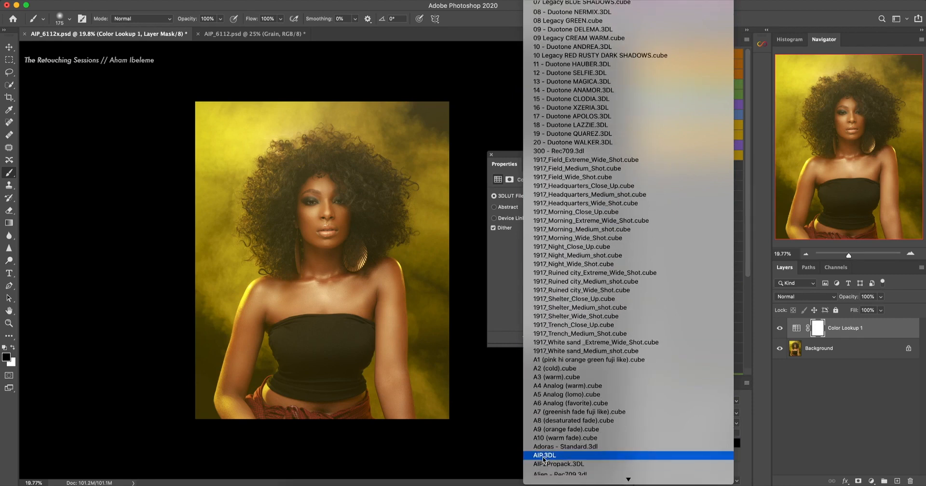
{"action": "left_click", "coordinate": [545, 457]}
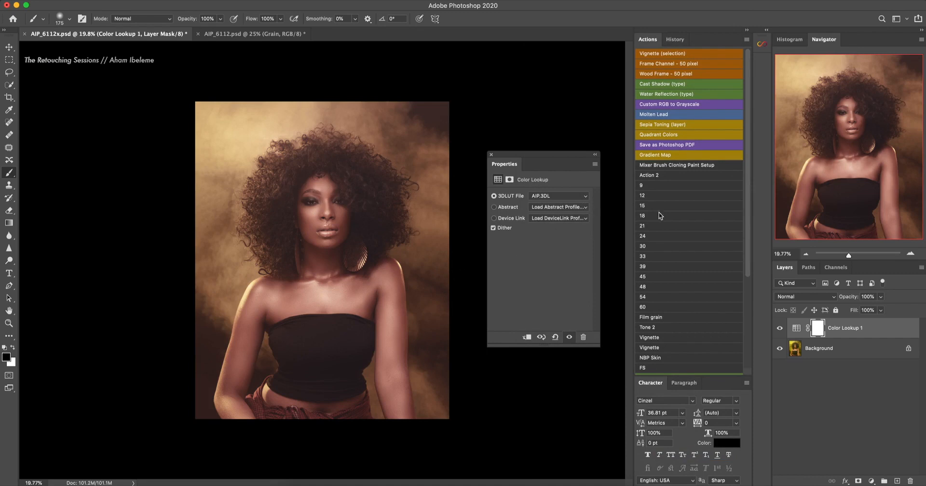
Set the Color Lookup layer's opacity to 30%.
{"action": "left_click", "coordinate": [867, 297]}
{"action": "type", "text": "30"}
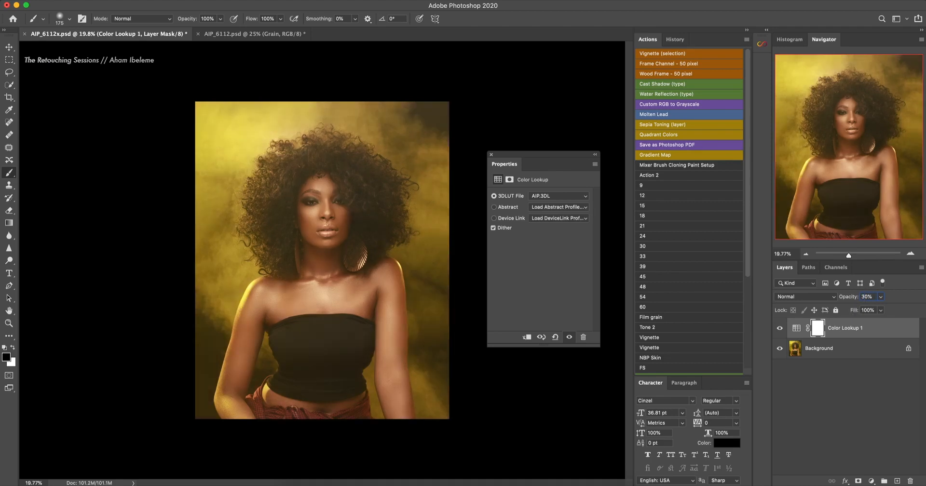
{"action": "key", "text": "Return"}
Enlarge the brush to 1100 and paint the smoky background black on the Color Lookup layer's mask, leaving the woman white.
{"action": "key", "text": "bracketright"}
{"action": "key", "text": "bracketright"}
{"action": "key", "text": "bracketright"}
{"action": "key", "text": "bracketright"}
{"action": "key", "text": "bracketright"}
{"action": "key", "text": "bracketright"}
{"action": "key", "text": "bracketright"}
{"action": "key", "text": "bracketright"}
{"action": "key", "text": "bracketright"}
{"action": "key", "text": "bracketright"}
{"action": "key", "text": "bracketright"}
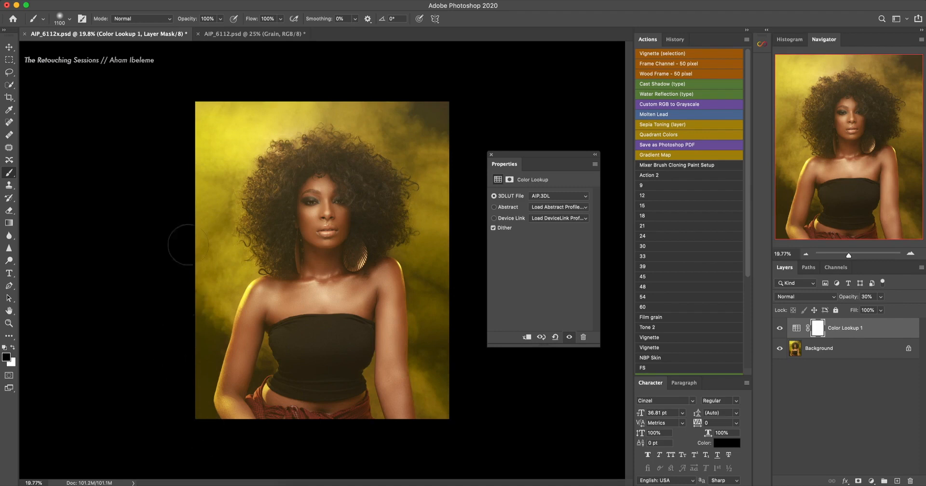
{"action": "mouse_move", "coordinate": [245, 255]}
{"action": "left_mouse_down"}
{"action": "mouse_move", "coordinate": [216, 177]}
{"action": "mouse_move", "coordinate": [284, 118]}
{"action": "mouse_move", "coordinate": [386, 100]}
{"action": "mouse_move", "coordinate": [366, 130]}
{"action": "mouse_move", "coordinate": [427, 205]}
{"action": "mouse_move", "coordinate": [447, 223]}
{"action": "left_mouse_up"}
Add a second Color Lookup adjustment layer using the 01 Legacy BW.cube LUT.
{"action": "left_click", "coordinate": [872, 481]}
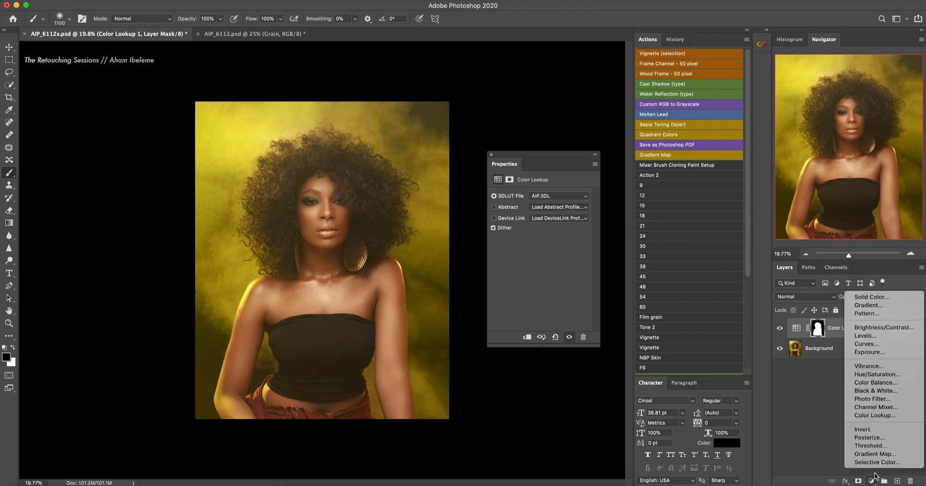
{"action": "left_click", "coordinate": [878, 416]}
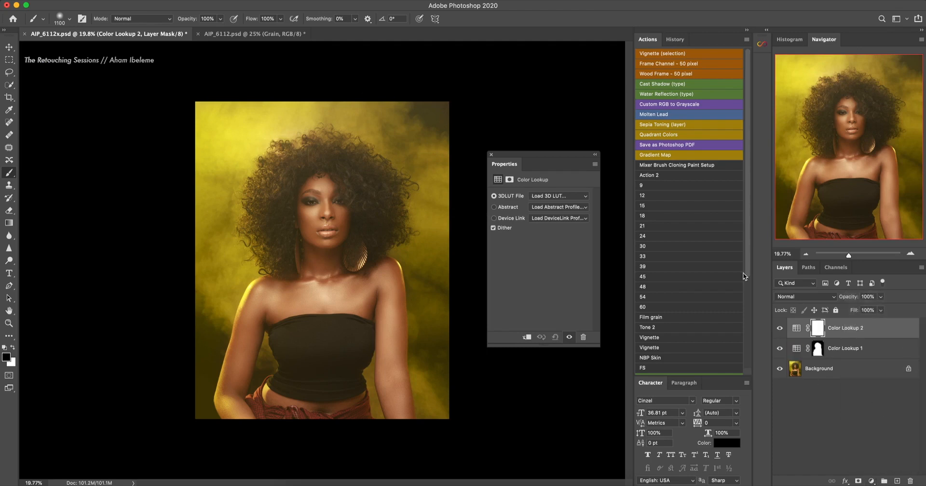
{"action": "left_click", "coordinate": [565, 196]}
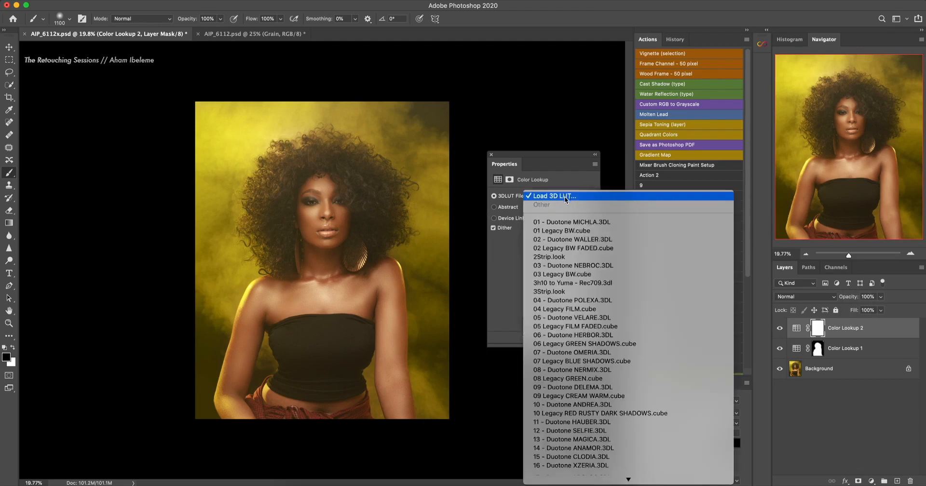
{"action": "left_click", "coordinate": [561, 231]}
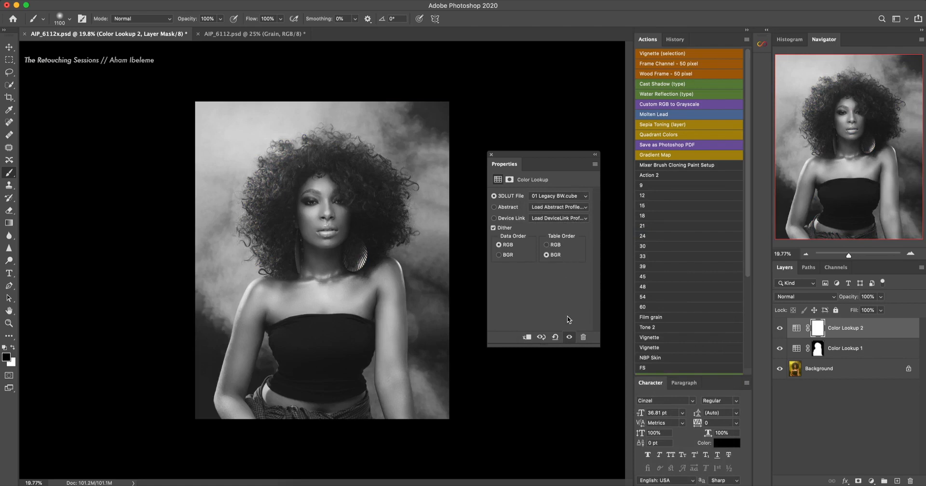
Set the second Color Lookup layer's opacity to 22% and paint the background black on its mask.
{"action": "left_click", "coordinate": [864, 297]}
{"action": "type", "text": "22"}
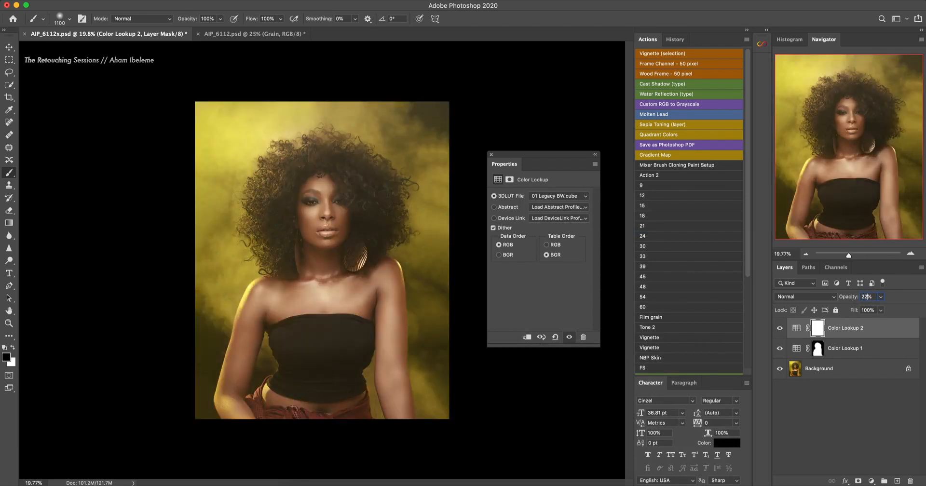
{"action": "key", "text": "Return"}
{"action": "key", "text": "Escape"}
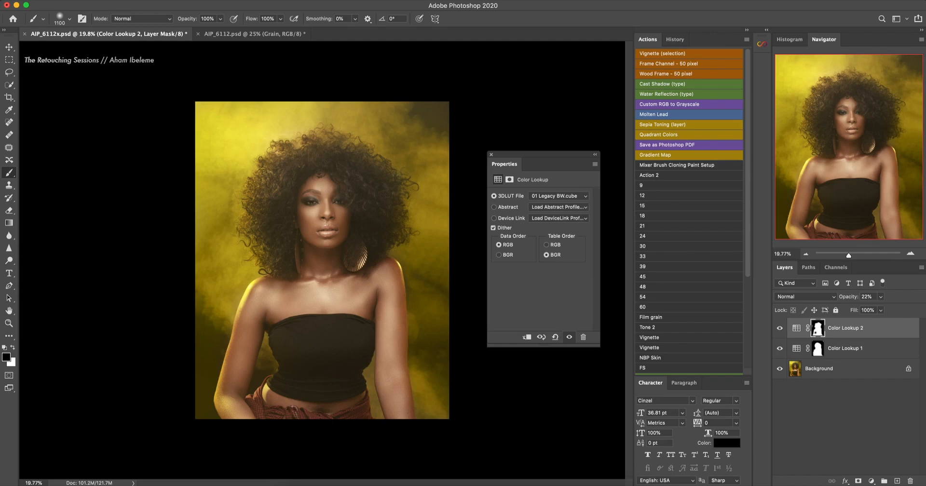
Add a Brightness/Contrast adjustment layer on top with the contrast raised to 37.
{"action": "left_click", "coordinate": [870, 480]}
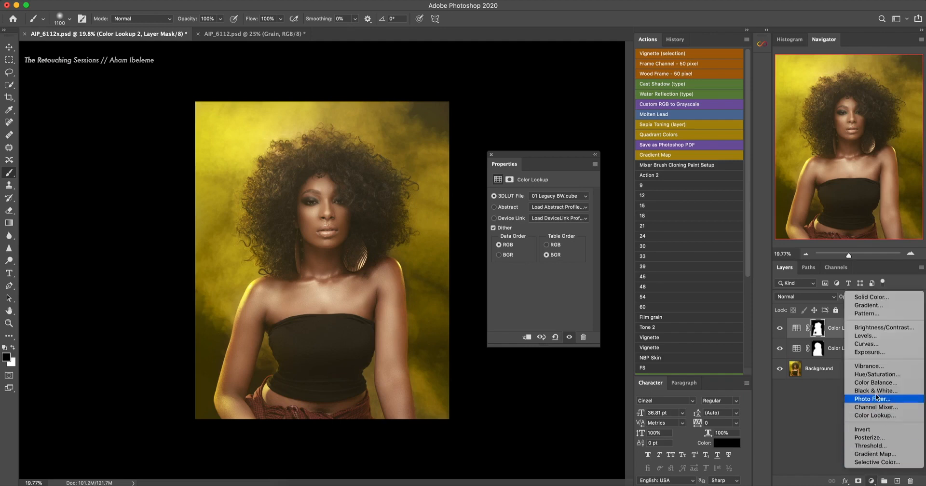
{"action": "left_click", "coordinate": [878, 328]}
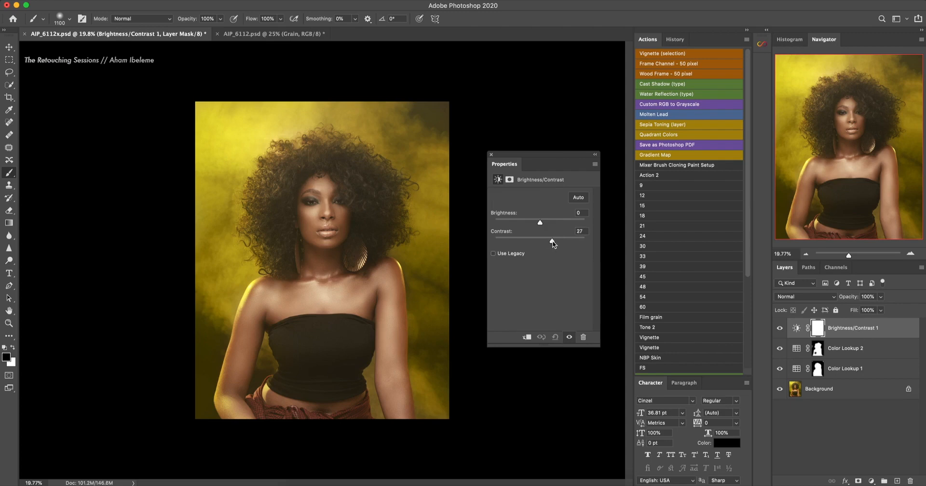
{"action": "left_click_drag", "start_coordinate": [553, 241], "coordinate": [554, 241]}
{"action": "left_click_drag", "start_coordinate": [556, 241], "coordinate": [558, 243]}
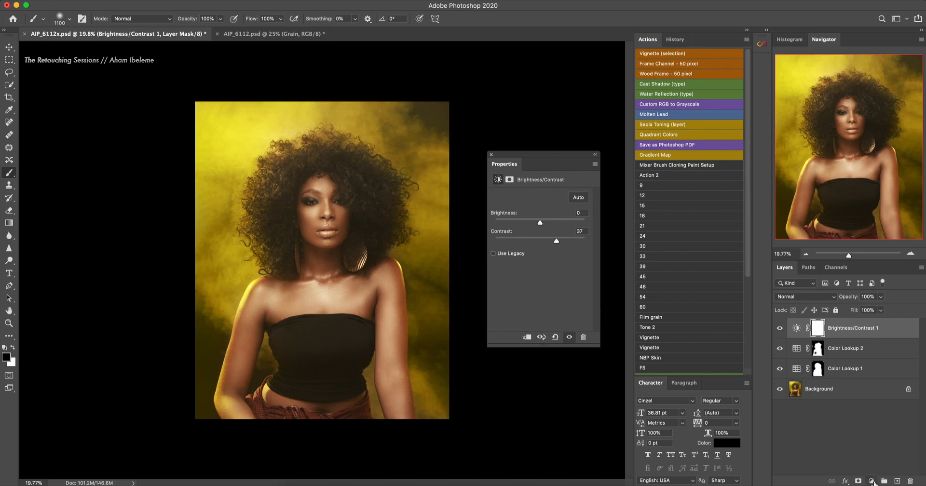
Add a Black & White adjustment layer with the default preset and invert its mask to black.
{"action": "left_click", "coordinate": [871, 481]}
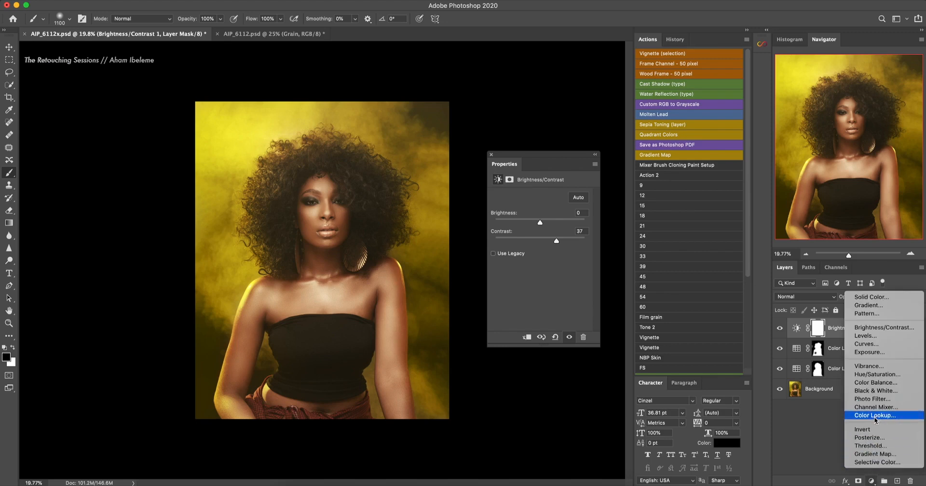
{"action": "left_click", "coordinate": [875, 392]}
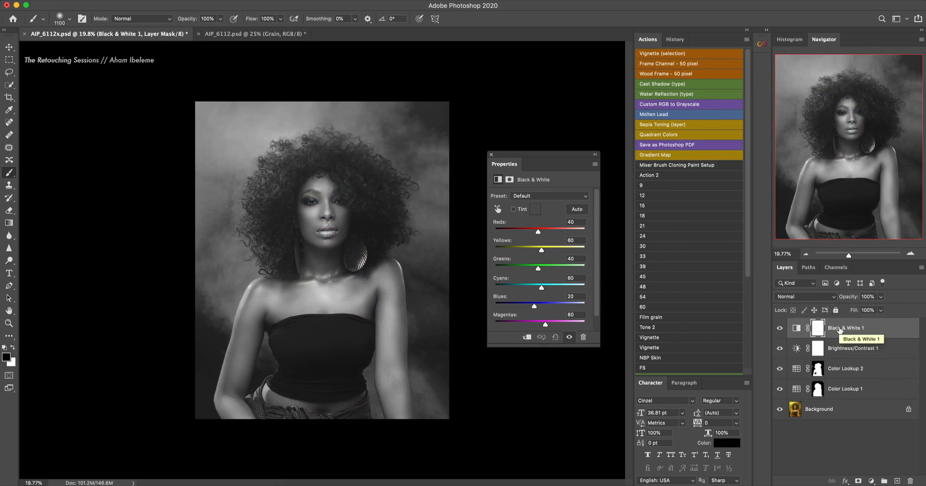
{"action": "key", "text": "super+i"}
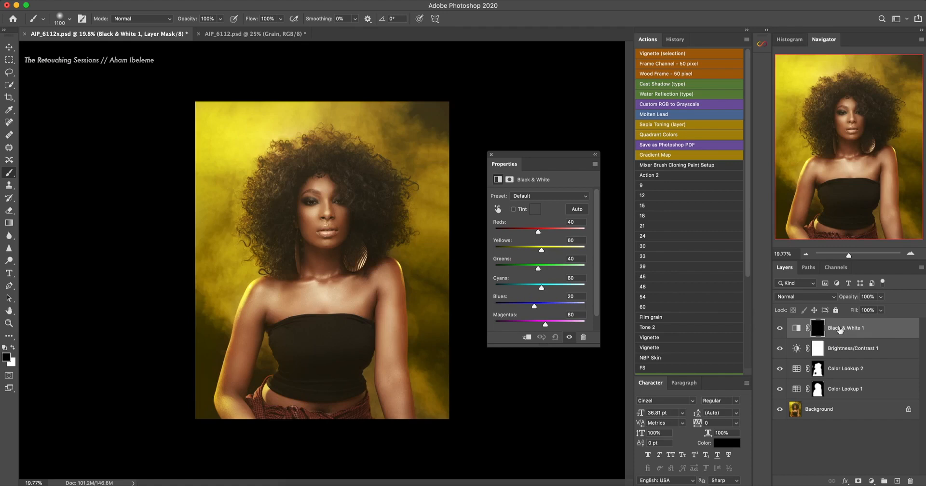
Paint the eyes and teeth white on the Black & White layer's mask with a soft round 27 px brush.
{"action": "left_click", "coordinate": [13, 349]}
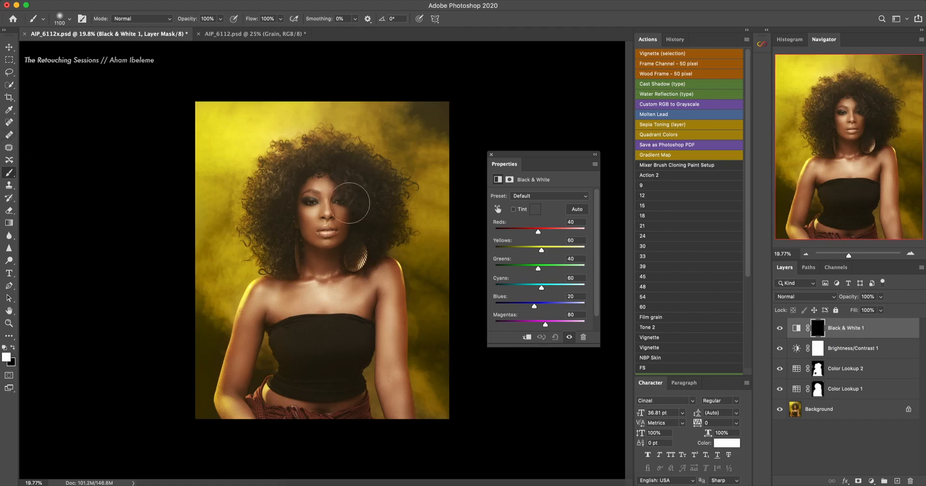
{"action": "scroll", "coordinate": [350, 198], "scroll_direction": "up", "scroll_amount": 5}
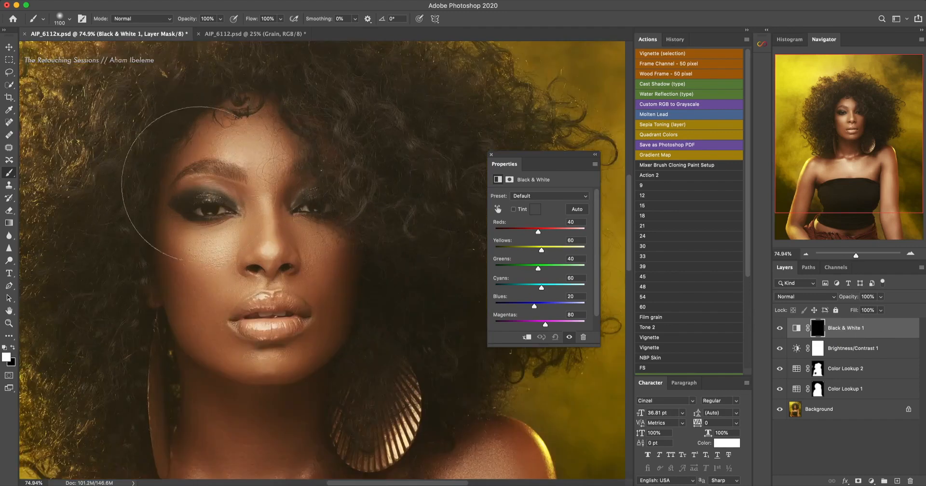
{"action": "right_click", "coordinate": [198, 241]}
{"action": "key", "text": "Escape"}
{"action": "right_click", "coordinate": [247, 249]}
{"action": "left_click", "coordinate": [308, 272]}
{"action": "left_click", "coordinate": [302, 273]}
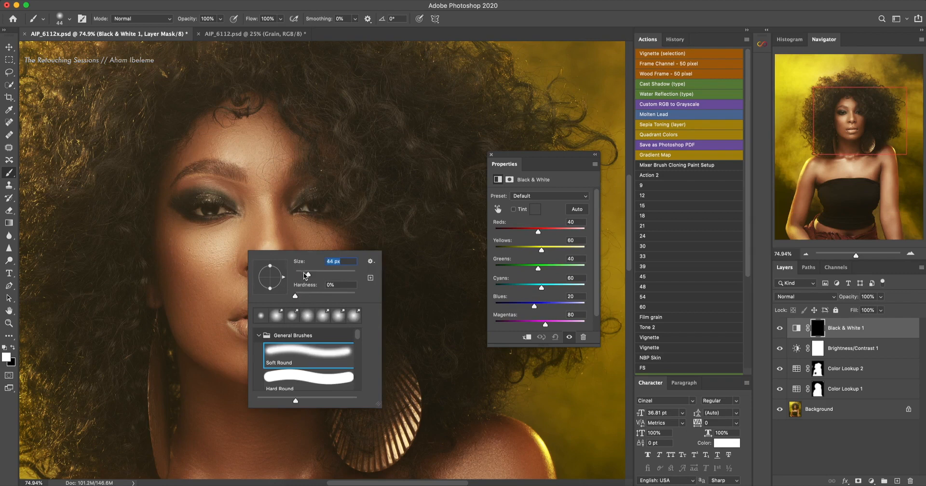
{"action": "key", "text": "Return"}
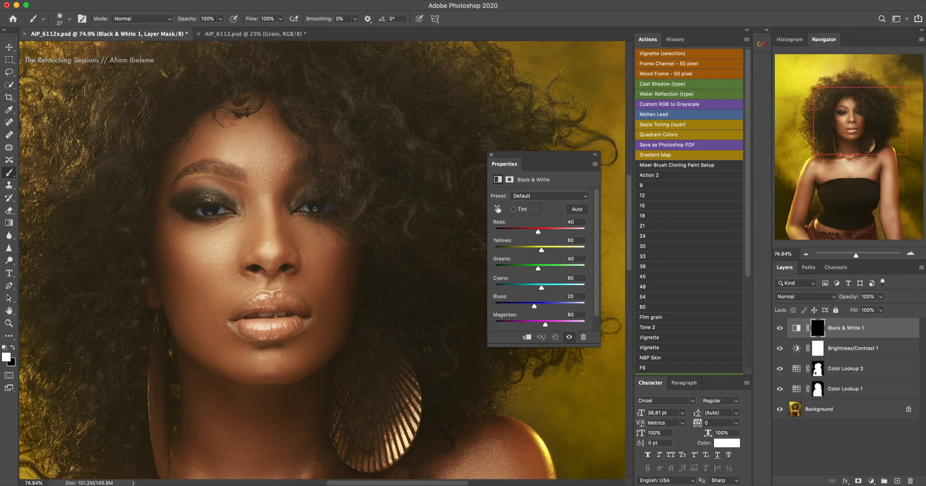
{"action": "left_click_drag", "start_coordinate": [336, 203], "coordinate": [329, 186]}
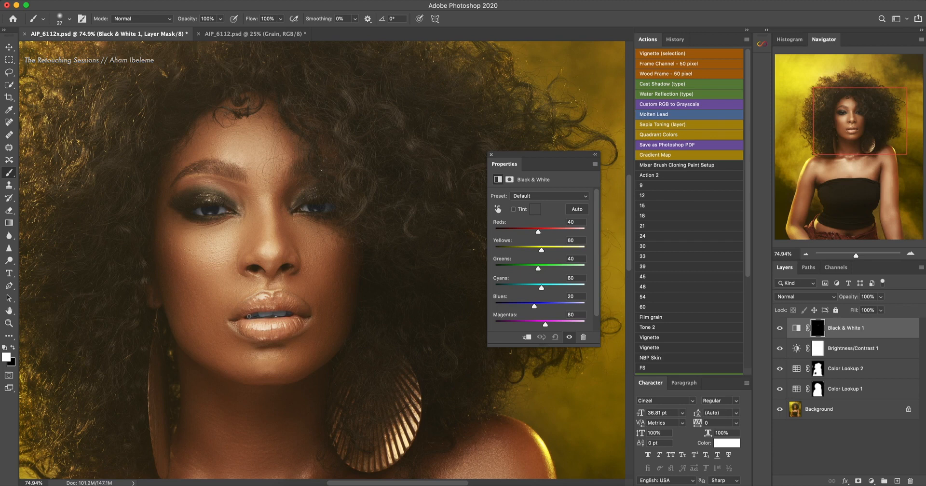
{"action": "left_click", "coordinate": [284, 314]}
Lower the Black & White layer's opacity to 60%.
{"action": "key", "text": "x"}
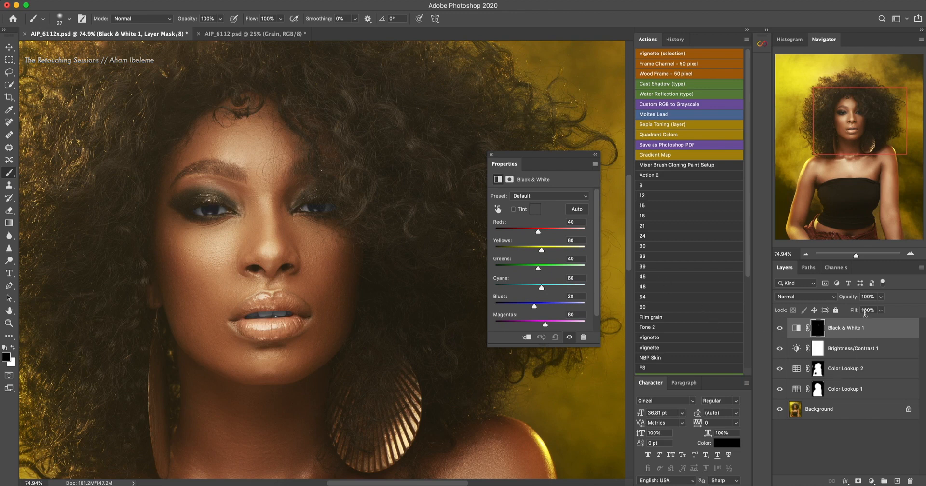
{"action": "left_click", "coordinate": [880, 297]}
{"action": "left_click_drag", "start_coordinate": [864, 308], "coordinate": [863, 307]}
Darken the eye makeup on the Background layer using the Burn tool with midtones range, reduced exposure and an enlarged brush.
{"action": "left_click", "coordinate": [873, 410]}
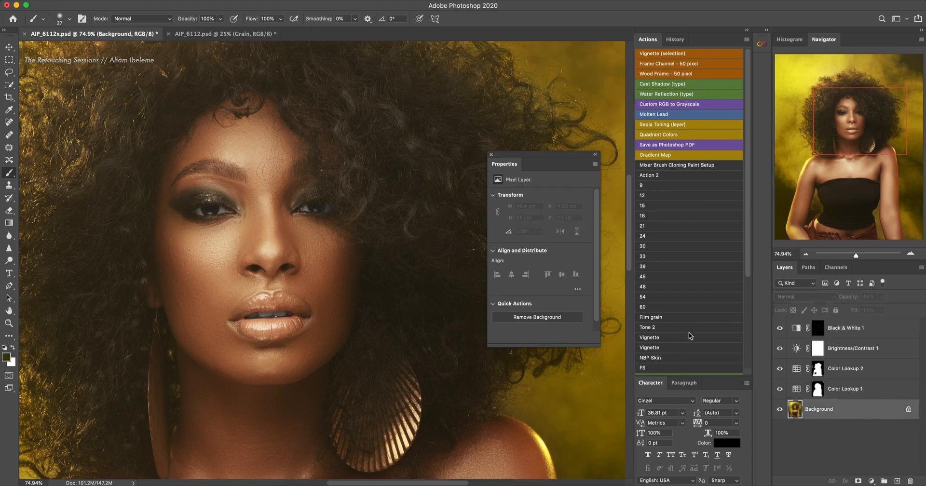
{"action": "left_click", "coordinate": [9, 260]}
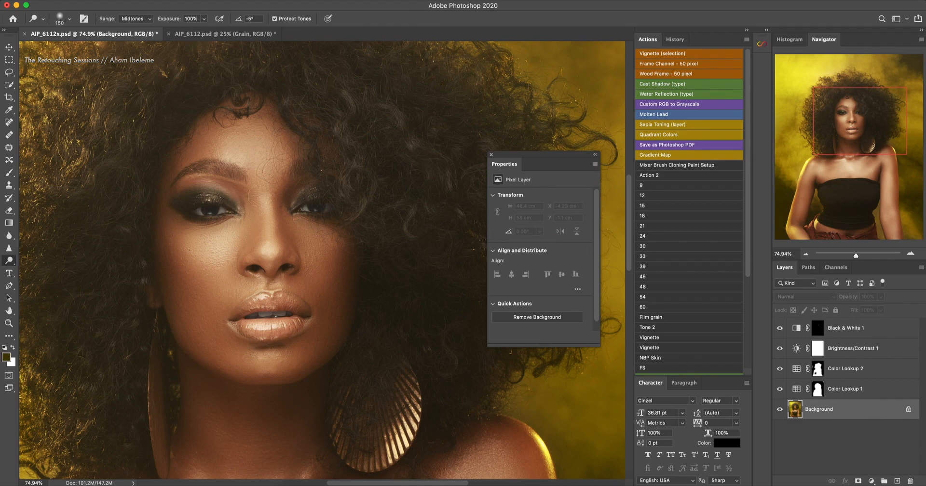
{"action": "left_click", "coordinate": [9, 260]}
{"action": "left_click", "coordinate": [39, 268]}
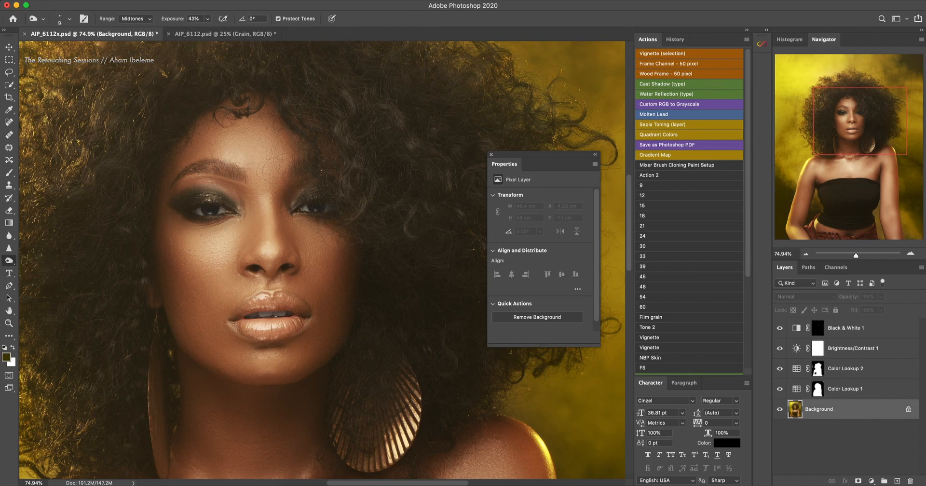
{"action": "left_click", "coordinate": [208, 20]}
{"action": "left_click_drag", "start_coordinate": [202, 29], "coordinate": [201, 30]}
{"action": "left_click", "coordinate": [171, 104]}
{"action": "key", "text": "bracketright"}
{"action": "key", "text": "bracketright"}
{"action": "key", "text": "bracketright"}
{"action": "key", "text": "bracketright"}
{"action": "key", "text": "bracketright"}
{"action": "key", "text": "bracketright"}
{"action": "key", "text": "bracketright"}
{"action": "key", "text": "bracketright"}
{"action": "key", "text": "bracketright"}
{"action": "mouse_move", "coordinate": [313, 196]}
{"action": "left_mouse_down"}
{"action": "mouse_move", "coordinate": [302, 199]}
{"action": "mouse_move", "coordinate": [322, 190]}
{"action": "mouse_move", "coordinate": [332, 198]}
{"action": "left_mouse_up"}
Burn in the eyelashes on the Background layer at 100% exposure with a 4 px brush.
{"action": "key", "text": "bracketleft"}
{"action": "key", "text": "bracketleft"}
{"action": "key", "text": "bracketleft"}
{"action": "key", "text": "bracketleft"}
{"action": "key", "text": "bracketleft"}
{"action": "left_click", "coordinate": [207, 18]}
{"action": "left_click_drag", "start_coordinate": [208, 30], "coordinate": [237, 30]}
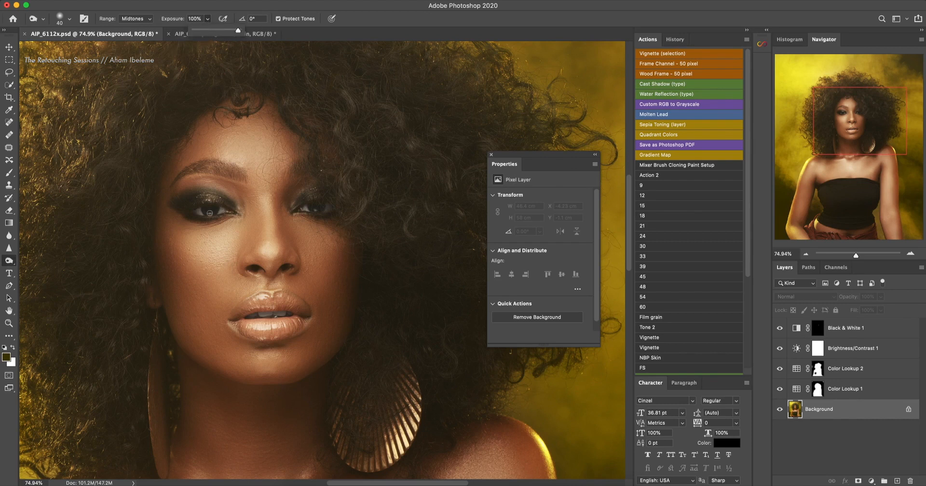
{"action": "scroll", "coordinate": [218, 213], "scroll_direction": "up", "scroll_amount": 5}
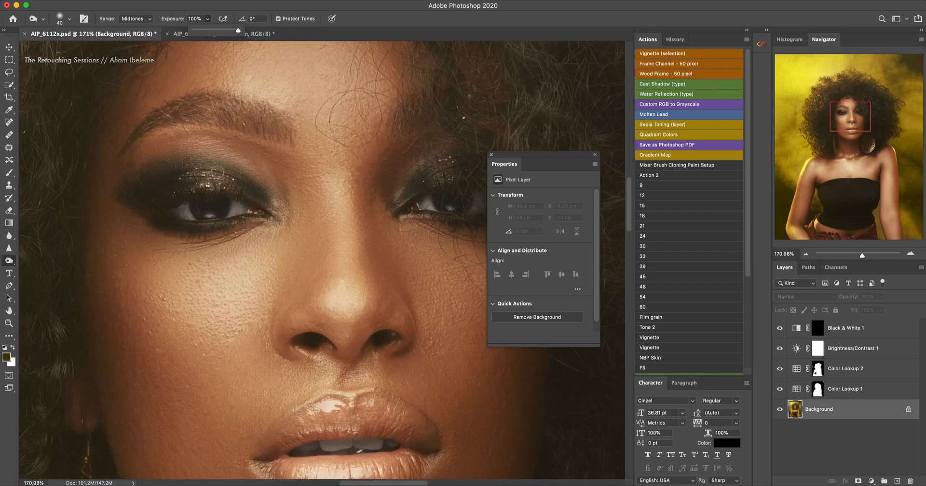
{"action": "key", "text": "bracketleft"}
{"action": "key", "text": "bracketleft"}
{"action": "key", "text": "bracketleft"}
{"action": "key", "text": "bracketleft"}
{"action": "key", "text": "bracketleft"}
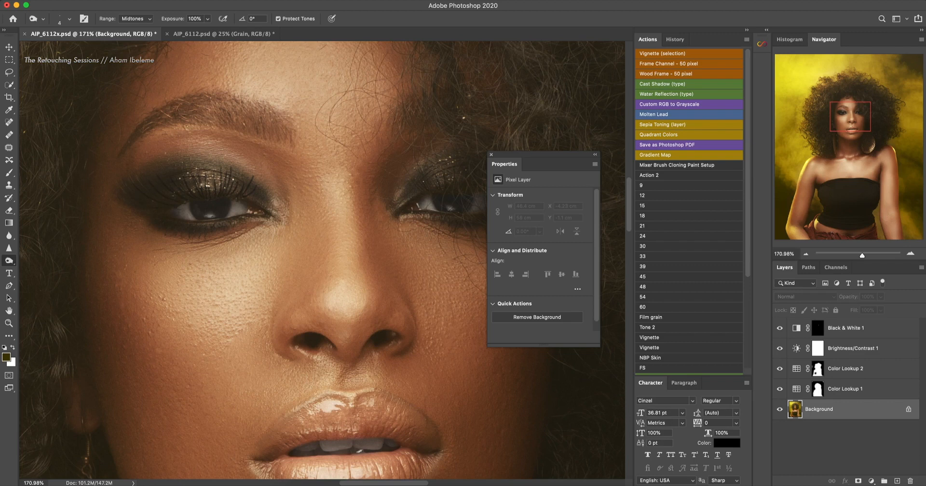
{"action": "left_click", "coordinate": [491, 155]}
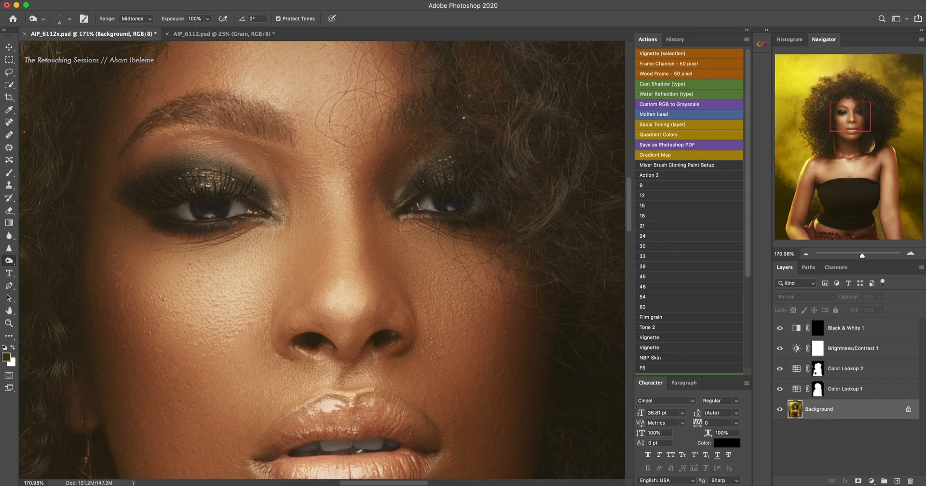
Lower the Burn tool's exposure to 35% and refine the dark details around the eyes with a 7 px brush.
{"action": "key", "text": "super+0"}
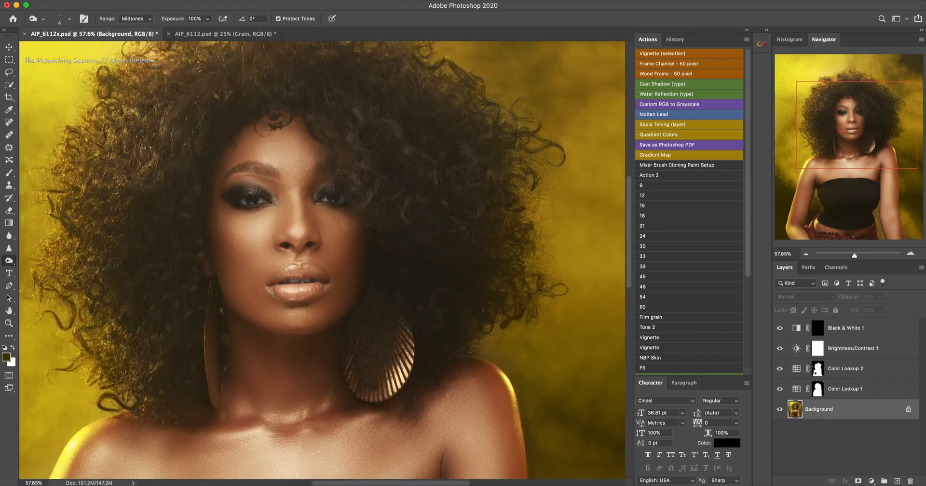
{"action": "scroll", "coordinate": [324, 199], "scroll_direction": "up", "scroll_amount": 3}
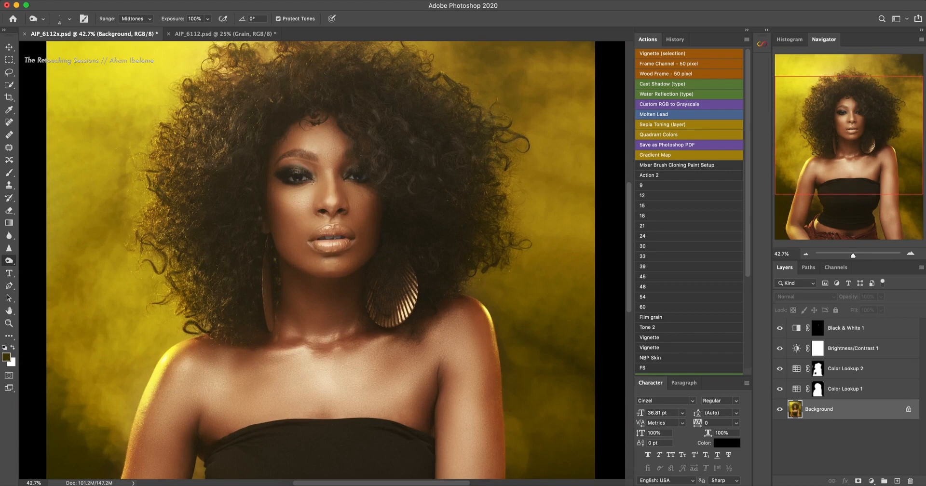
{"action": "scroll", "coordinate": [309, 191], "scroll_direction": "up", "scroll_amount": 3}
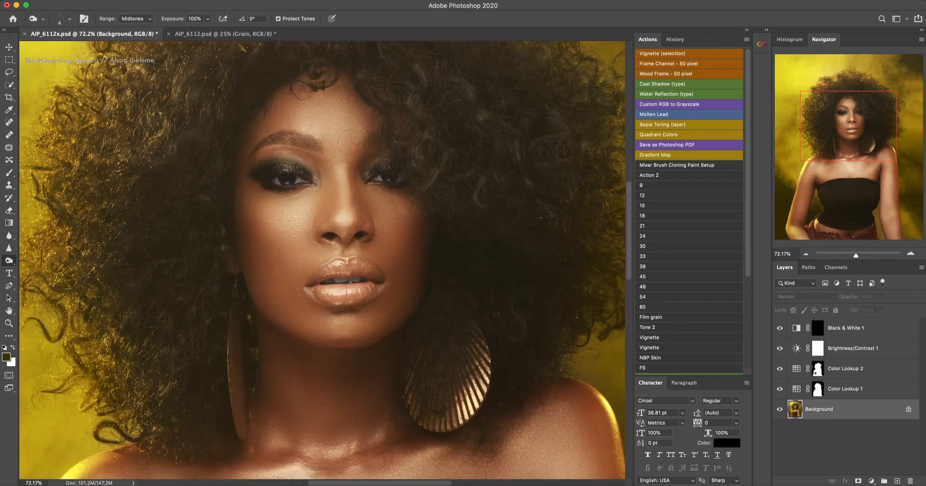
{"action": "left_click", "coordinate": [207, 19]}
{"action": "left_click_drag", "start_coordinate": [211, 30], "coordinate": [178, 33]}
Brighten both irises on the Background layer using the Dodge tool at 100% midtones exposure with an 8 px brush.
{"action": "left_click", "coordinate": [9, 260]}
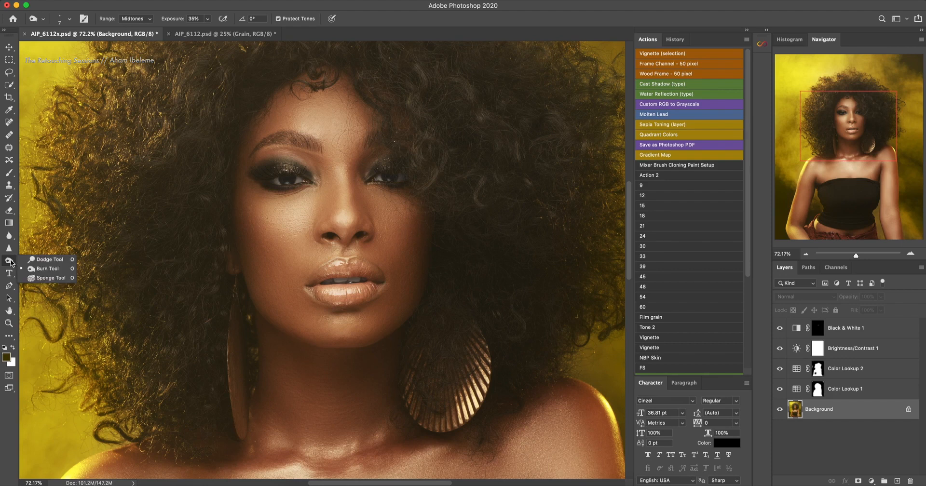
{"action": "left_click", "coordinate": [39, 259]}
{"action": "key", "text": "bracketleft"}
{"action": "key", "text": "bracketleft"}
{"action": "key", "text": "bracketleft"}
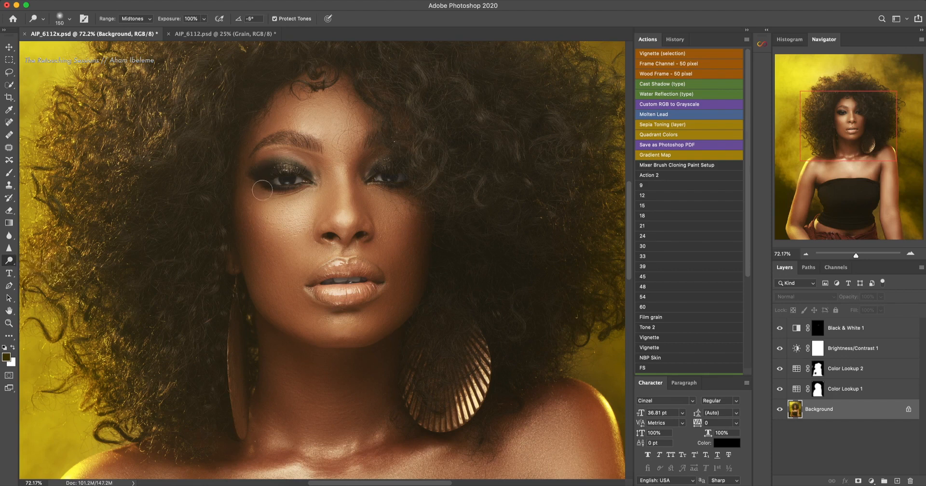
{"action": "key", "text": "bracketleft"}
{"action": "key", "text": "bracketleft"}
{"action": "key", "text": "bracketleft"}
{"action": "key", "text": "bracketleft"}
{"action": "key", "text": "bracketleft"}
{"action": "key", "text": "bracketleft"}
{"action": "key", "text": "bracketleft"}
{"action": "key", "text": "bracketleft"}
{"action": "key", "text": "bracketleft"}
Paint the brightened irises white on the Black & White layer's mask with the 27 px brush to remove their yellow cast.
{"action": "left_click", "coordinate": [821, 330]}
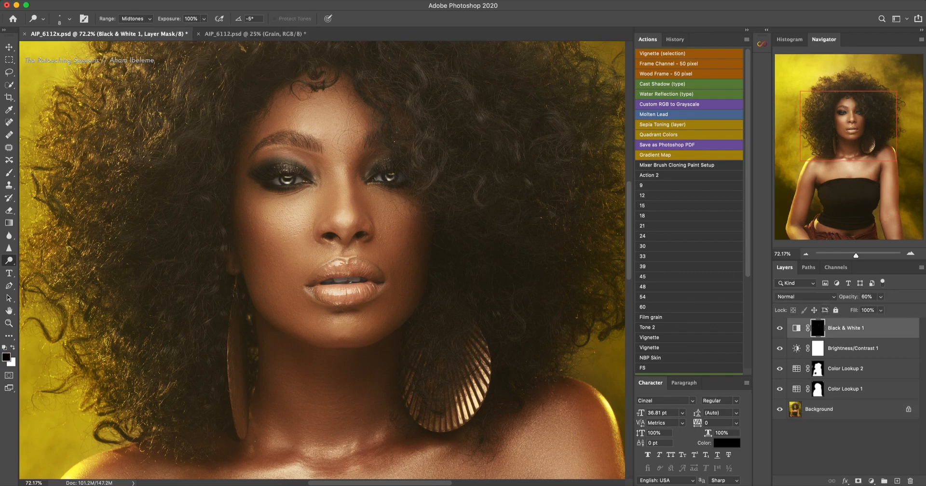
{"action": "left_click", "coordinate": [9, 173]}
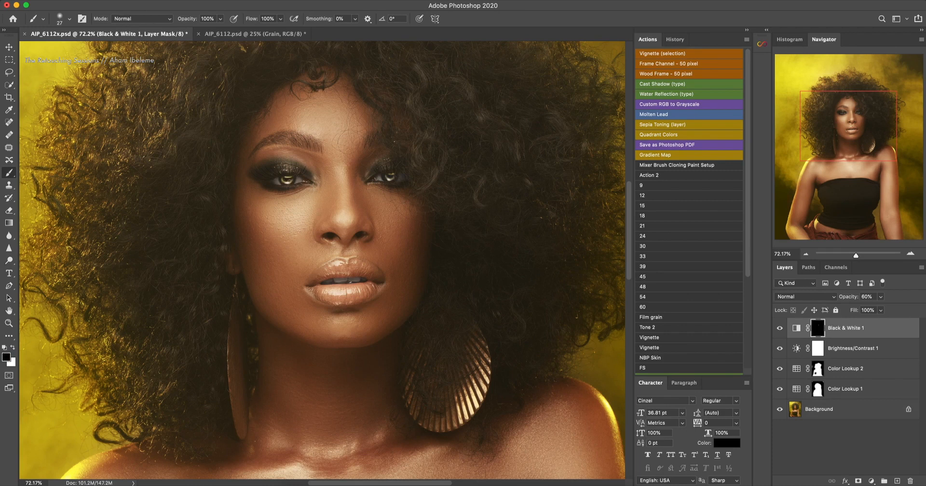
{"action": "key", "text": "x"}
{"action": "scroll", "coordinate": [366, 230], "scroll_direction": "down", "scroll_amount": 10}
{"action": "scroll", "coordinate": [369, 232], "scroll_direction": "up", "scroll_amount": 3}
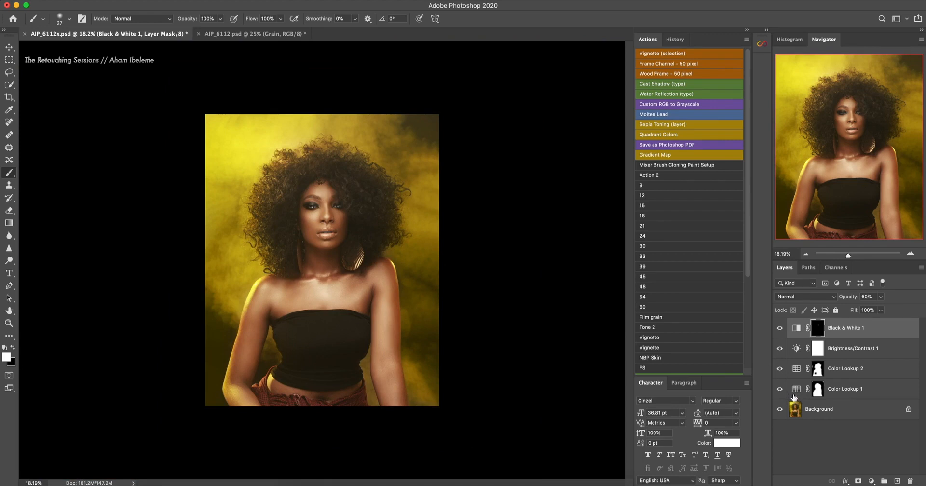
Add a Hue/Saturation adjustment layer directly above the Background layer and target its Yellows range by sampling the image.
{"action": "left_click", "coordinate": [856, 411]}
{"action": "left_click", "coordinate": [871, 480]}
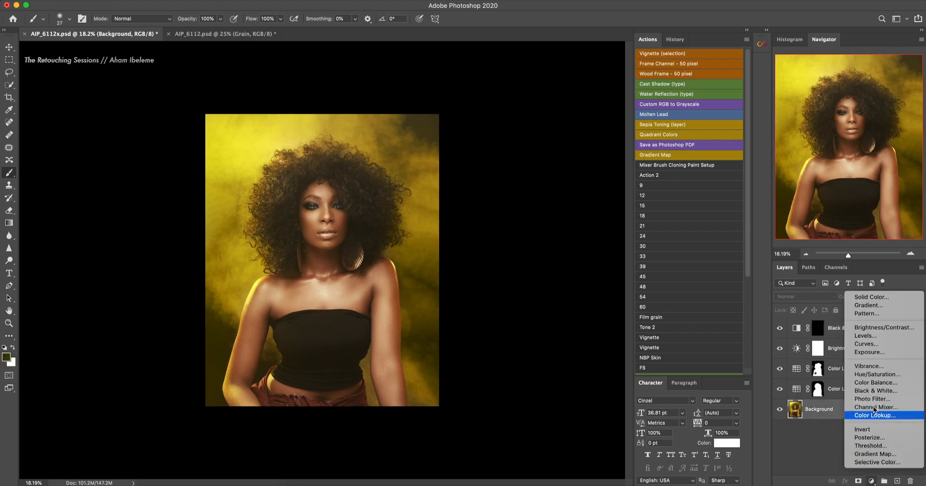
{"action": "left_click", "coordinate": [868, 375]}
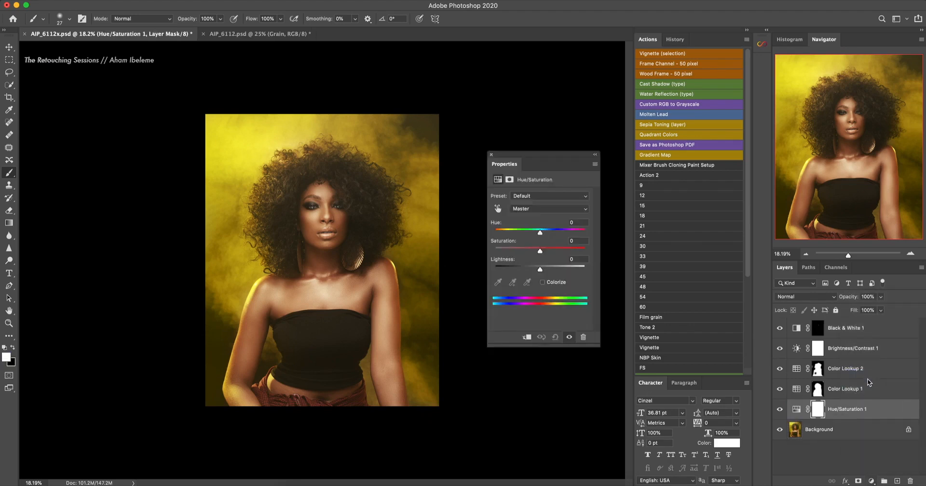
{"action": "left_click", "coordinate": [498, 209]}
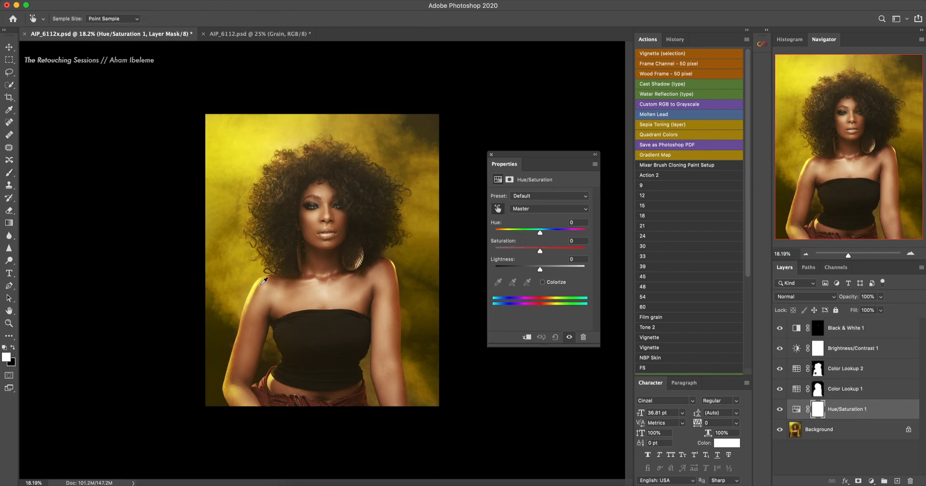
{"action": "left_click", "coordinate": [235, 295]}
{"action": "left_click", "coordinate": [497, 210]}
Set the Yellows' hue to -7 and saturation to +12, and compare the image with and without the Hue/Saturation adjustment.
{"action": "left_click_drag", "start_coordinate": [540, 232], "coordinate": [537, 234]}
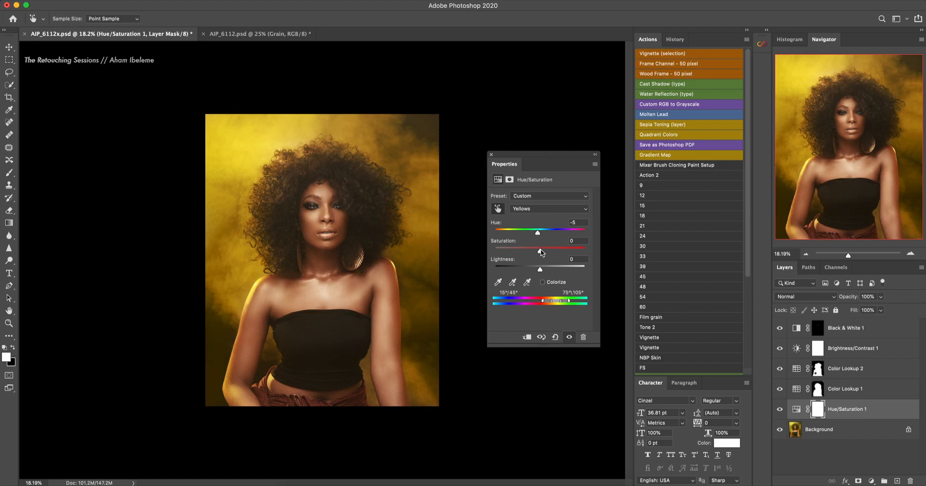
{"action": "left_click_drag", "start_coordinate": [540, 249], "coordinate": [545, 250]}
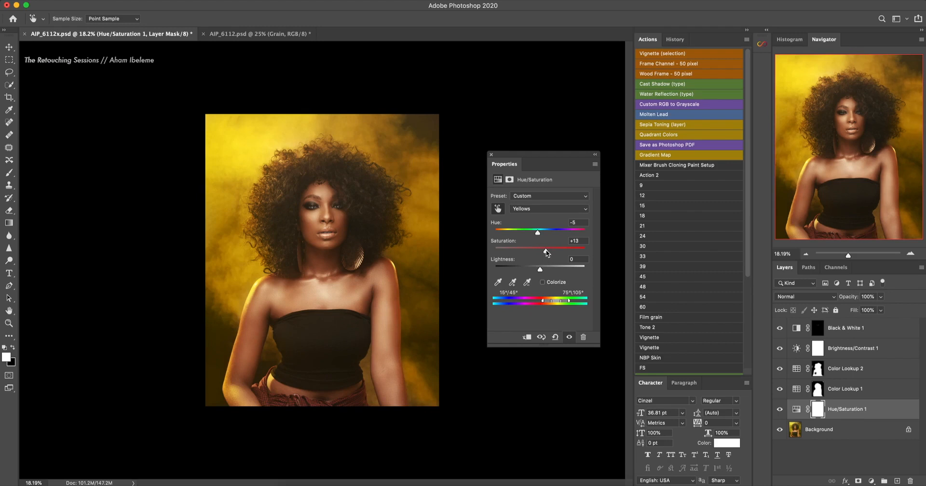
{"action": "left_click_drag", "start_coordinate": [545, 249], "coordinate": [544, 250]}
{"action": "left_click_drag", "start_coordinate": [537, 232], "coordinate": [533, 230]}
{"action": "left_click", "coordinate": [780, 409]}
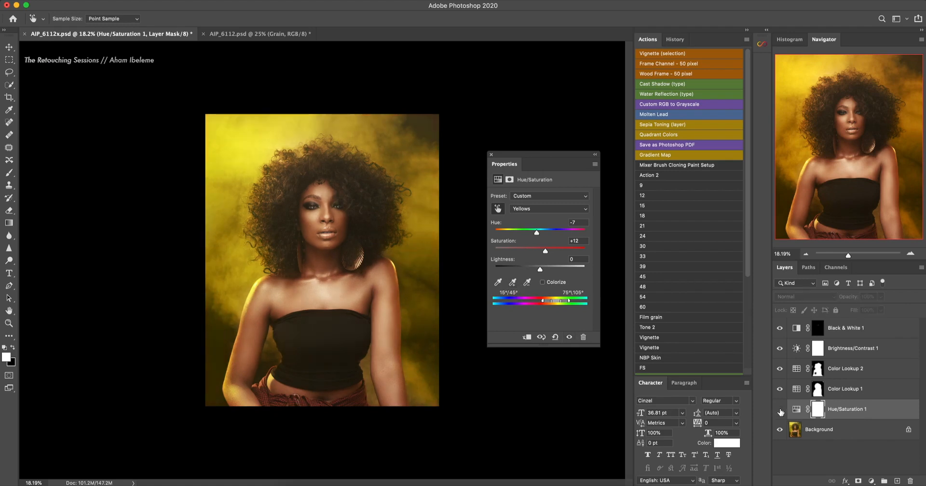
{"action": "left_click", "coordinate": [780, 410]}
{"action": "left_click", "coordinate": [780, 410]}
{"action": "left_click", "coordinate": [780, 411]}
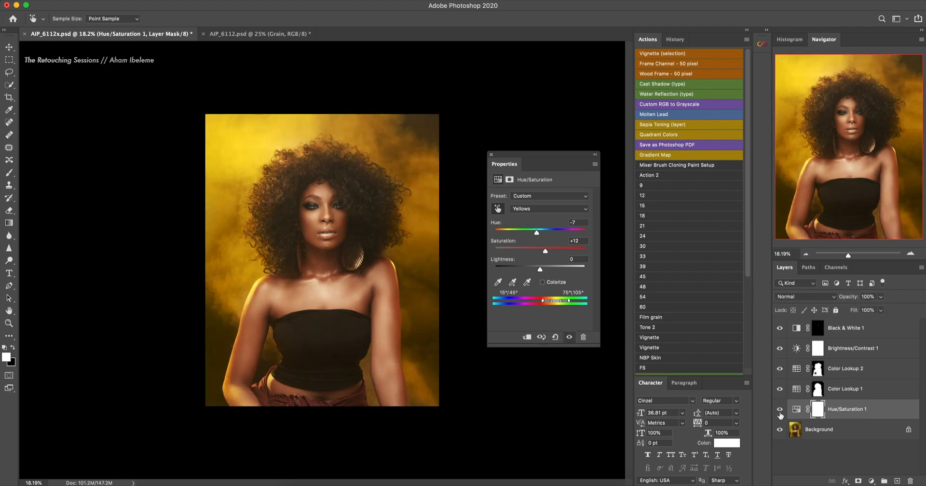
Brighten the skin highlights on the Background layer using the Dodge tool at 21% midtones exposure with a 175 to 200 px brush.
{"action": "left_click", "coordinate": [839, 431]}
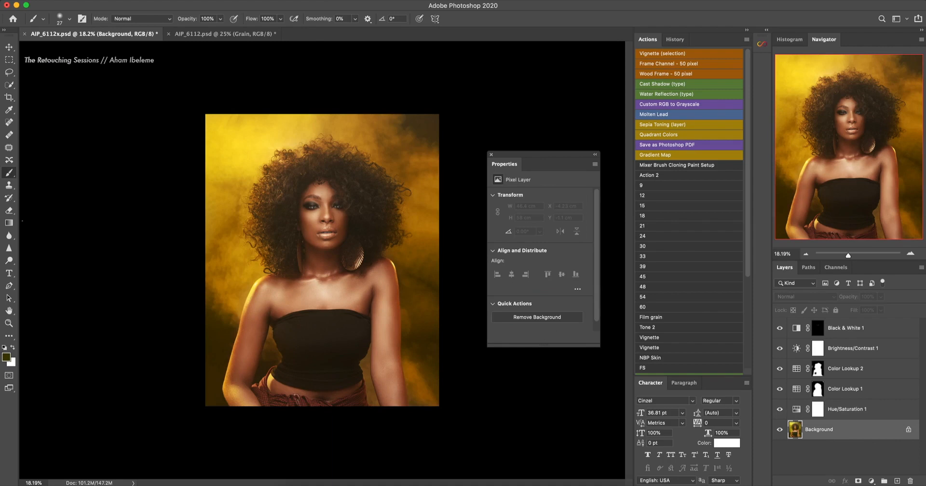
{"action": "left_click", "coordinate": [10, 261]}
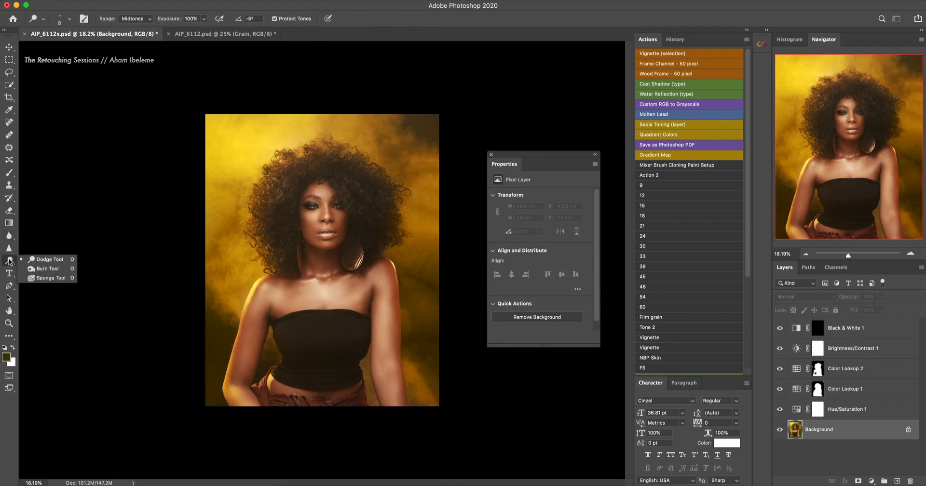
{"action": "left_click", "coordinate": [45, 259]}
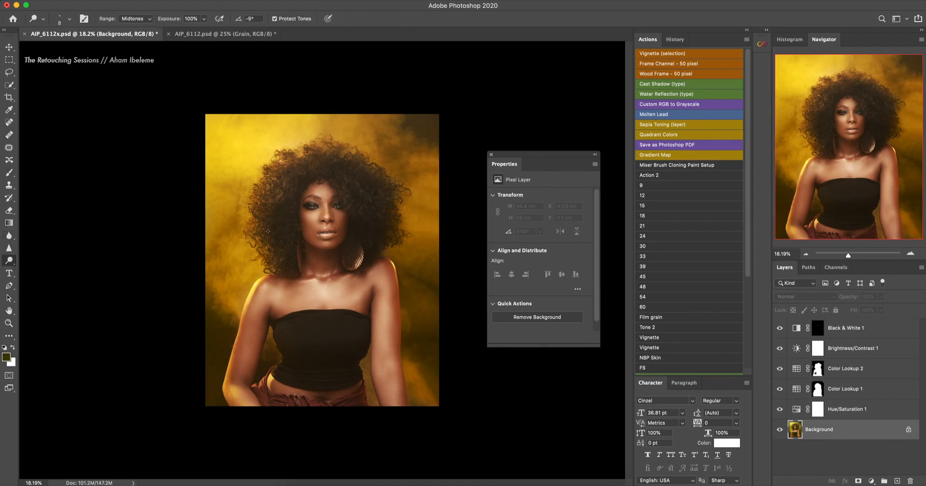
{"action": "key", "text": "bracketright"}
{"action": "key", "text": "bracketright"}
{"action": "key", "text": "bracketright"}
{"action": "key", "text": "bracketright"}
{"action": "key", "text": "bracketright"}
{"action": "key", "text": "bracketright"}
{"action": "key", "text": "bracketright"}
{"action": "key", "text": "bracketright"}
{"action": "left_click", "coordinate": [204, 18]}
{"action": "left_click_drag", "start_coordinate": [204, 30], "coordinate": [168, 32]}
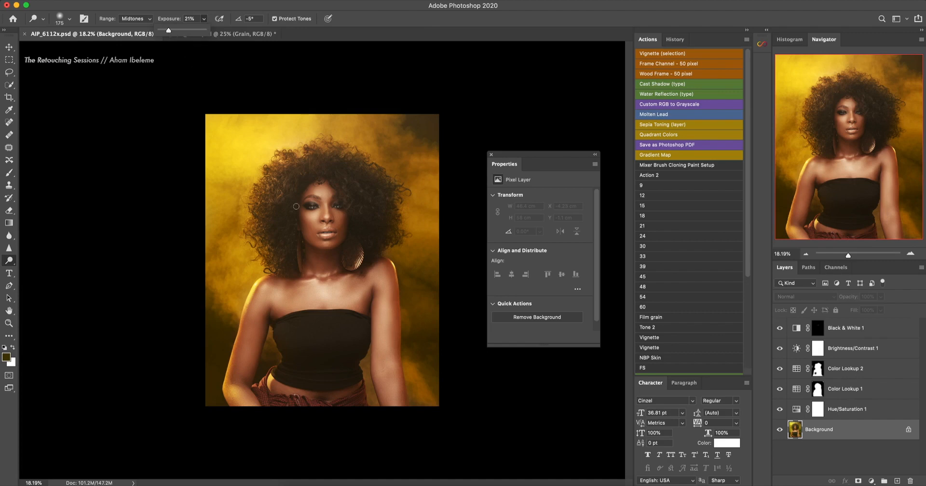
{"action": "key", "text": "bracketright"}
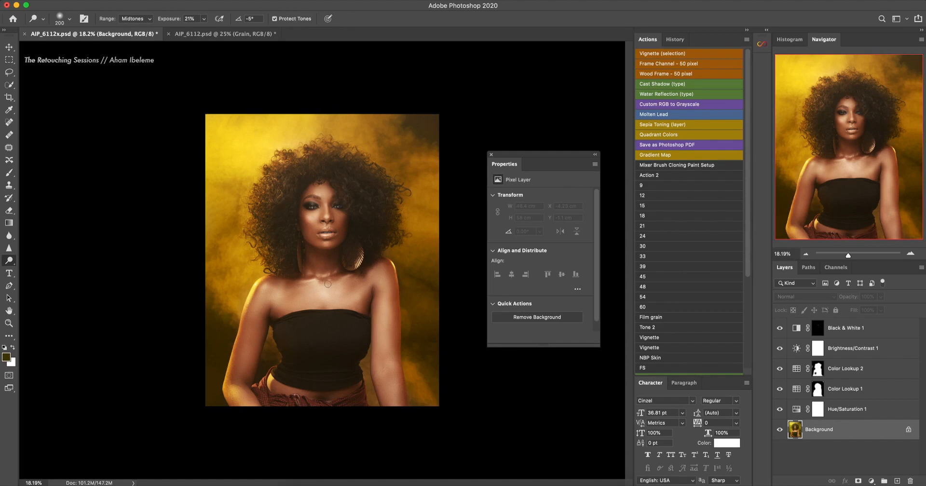
Add a film grain layer named Grain above the Black & White adjustment, in Overlay mode at 50% opacity.
{"action": "left_click", "coordinate": [878, 331]}
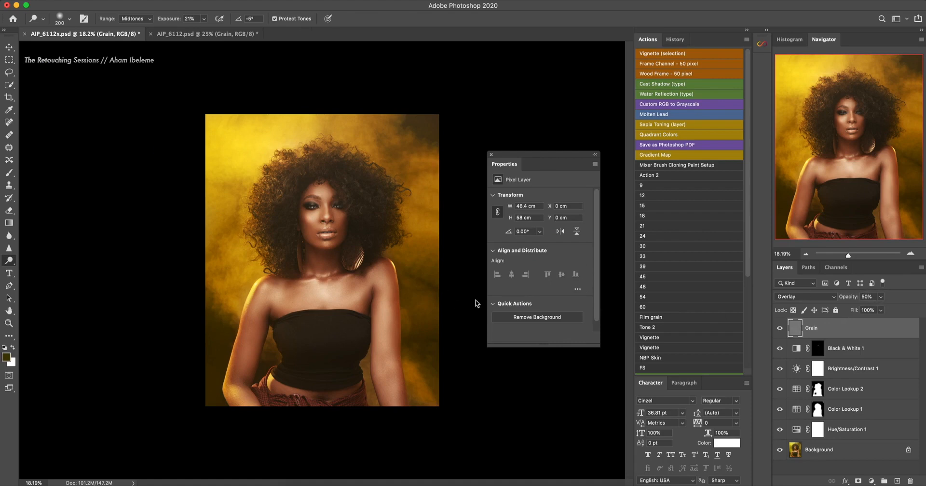
{"action": "scroll", "coordinate": [415, 290], "scroll_direction": "up", "scroll_amount": 3}
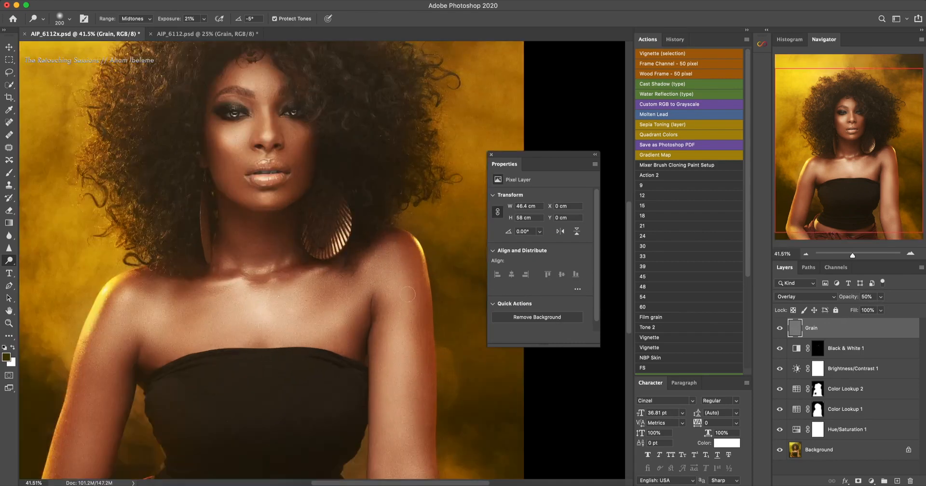
{"action": "scroll", "coordinate": [410, 287], "scroll_direction": "down", "scroll_amount": 2}
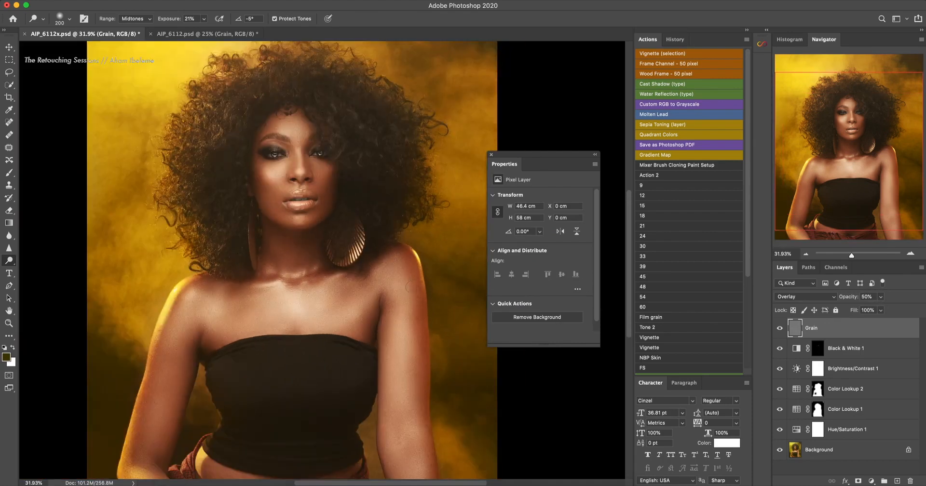
{"action": "left_click", "coordinate": [491, 155]}
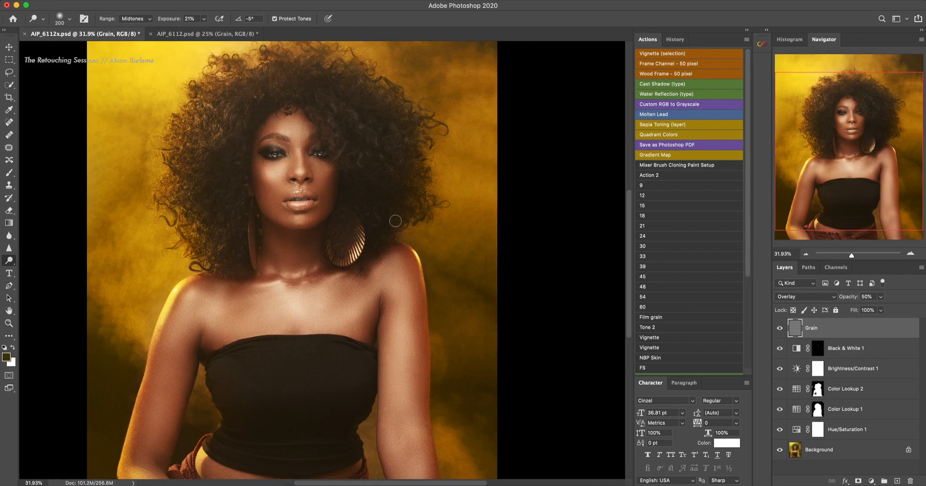
Compare the portrait with and without the Grain layer and examine the finished grade up close and as a whole.
{"action": "left_click", "coordinate": [779, 328]}
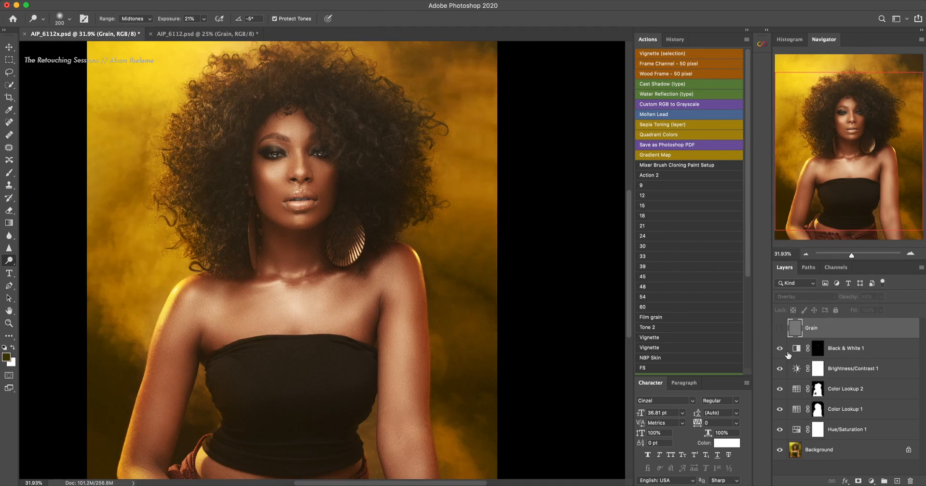
{"action": "left_click", "coordinate": [780, 328]}
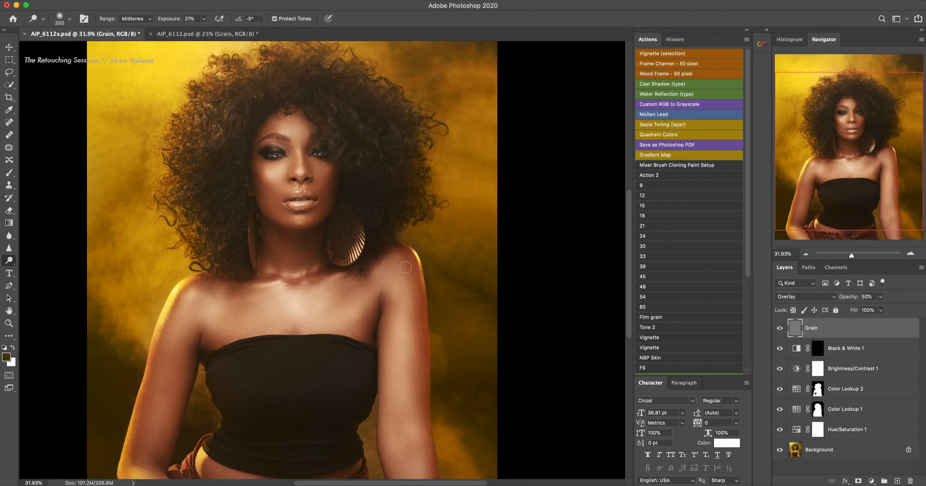
{"action": "scroll", "coordinate": [408, 268], "scroll_direction": "up", "scroll_amount": 2}
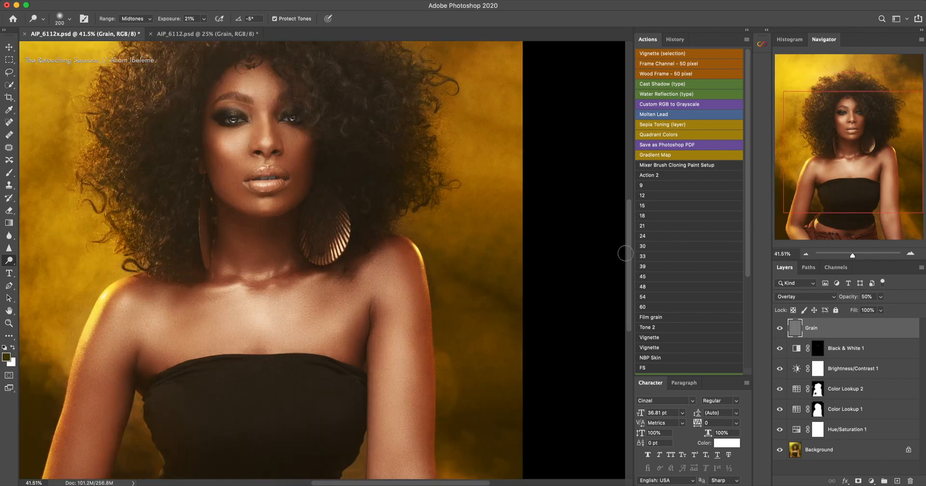
{"action": "left_click_drag", "start_coordinate": [627, 251], "coordinate": [626, 223]}
{"action": "scroll", "coordinate": [486, 304], "scroll_direction": "down", "scroll_amount": 5}
{"action": "scroll", "coordinate": [492, 299], "scroll_direction": "up", "scroll_amount": 3}
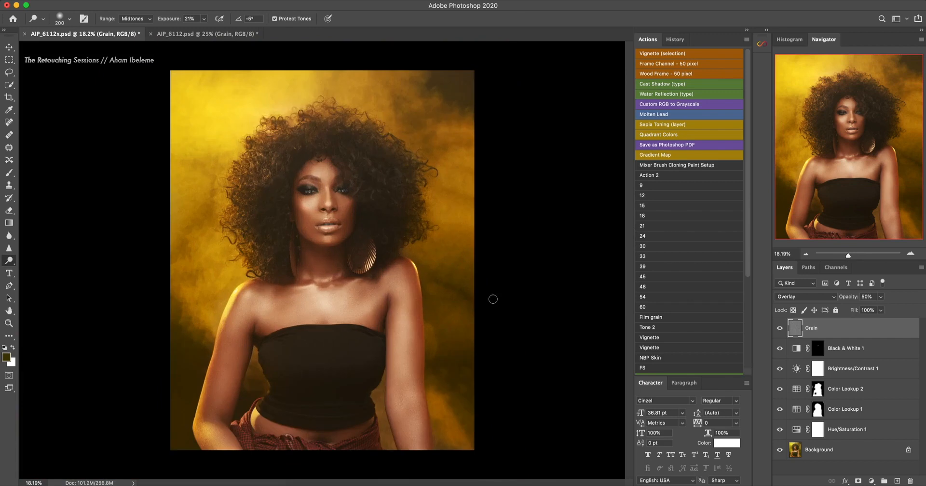
{"action": "scroll", "coordinate": [493, 300], "scroll_direction": "down", "scroll_amount": 3}
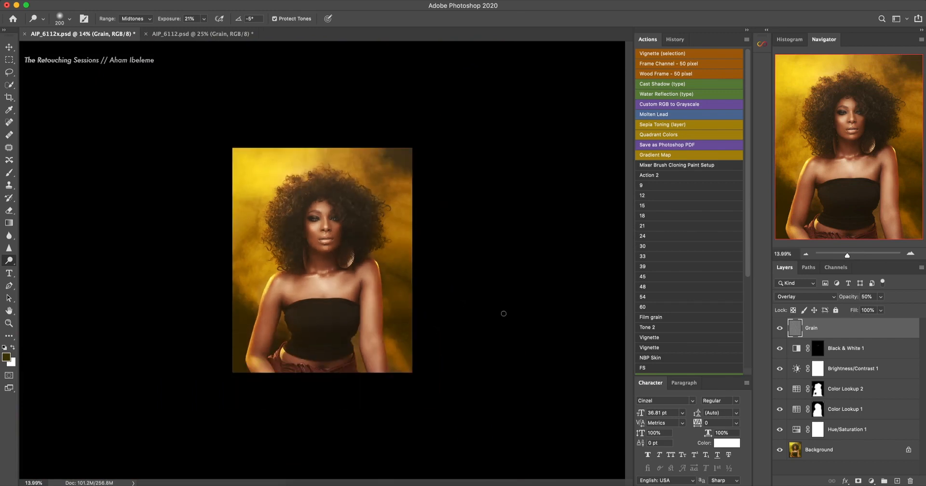